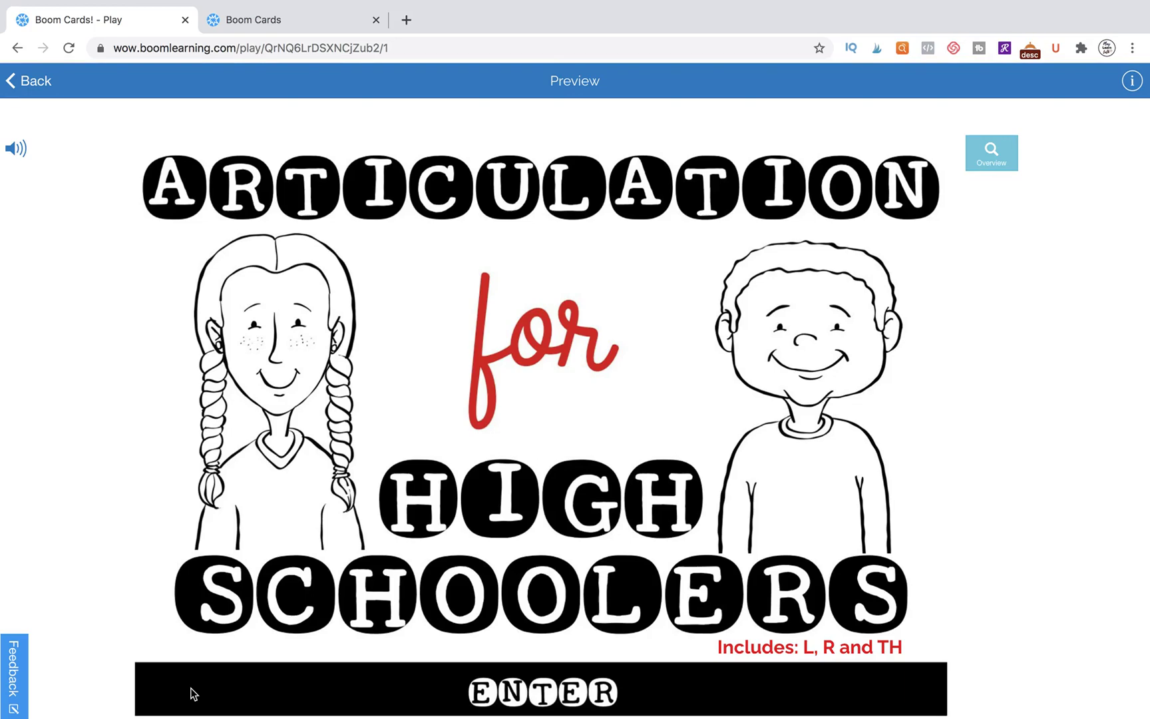
- Enter the articulation deck, choose the R sound, and place the green highlighter over the r in "run"
{"action": "left_click", "coordinate": [922, 573]}
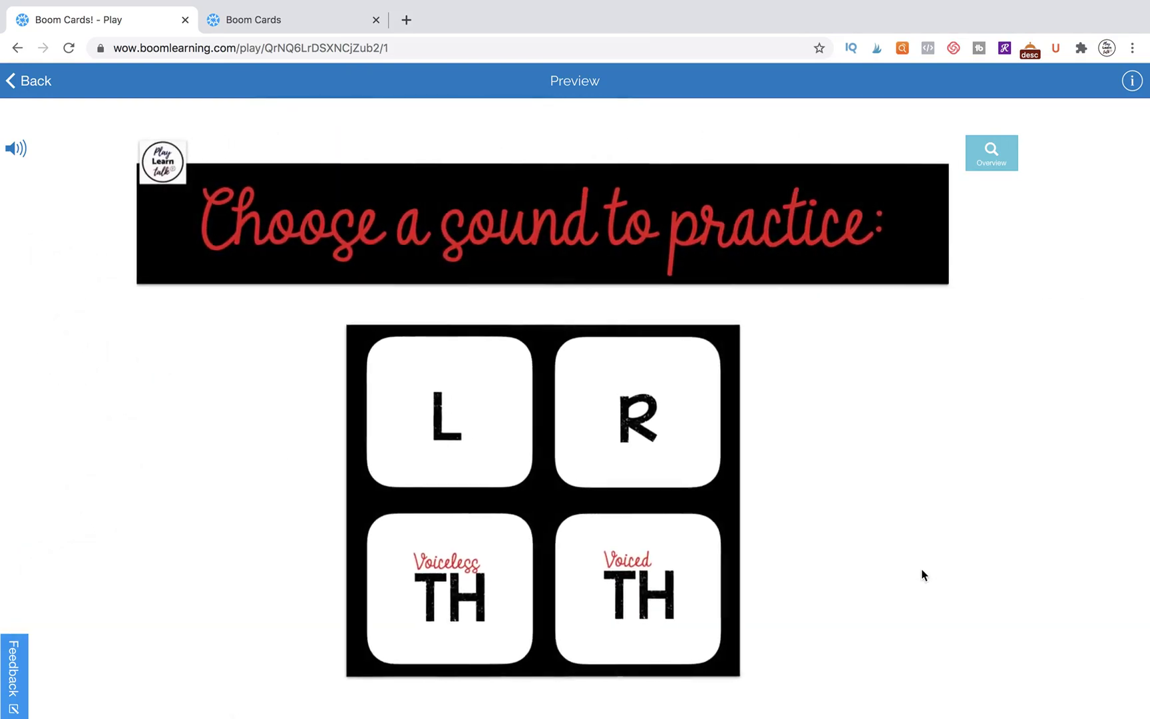
{"action": "left_click", "coordinate": [686, 436]}
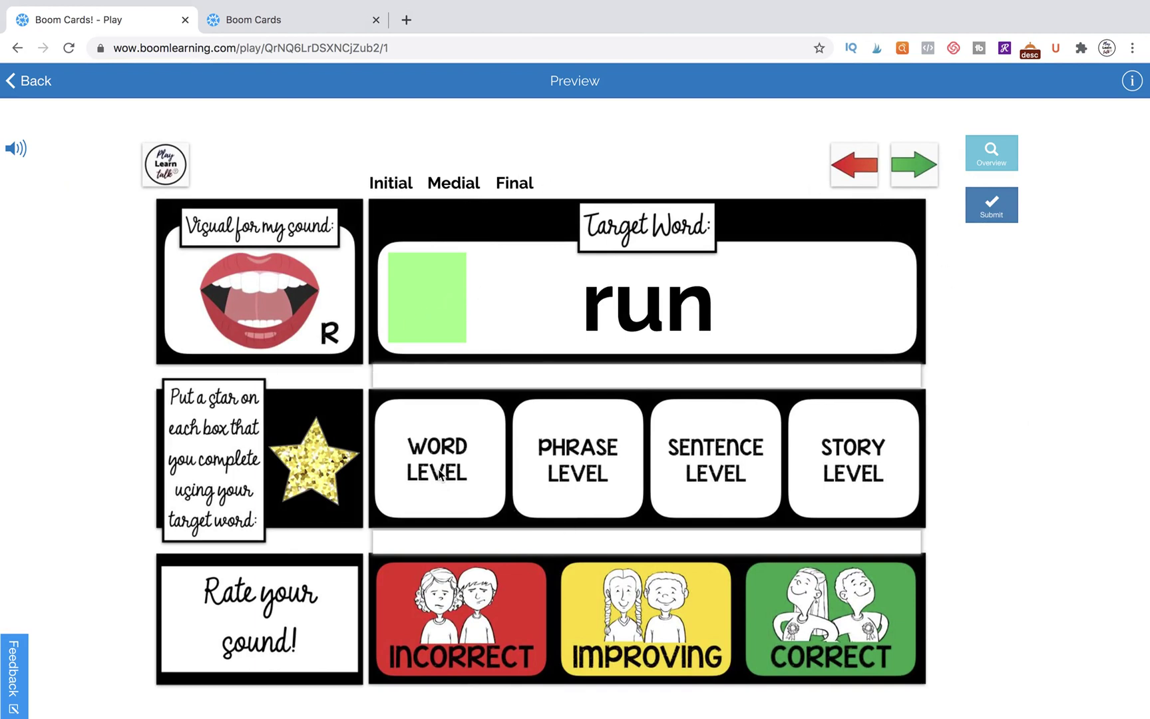
{"action": "left_click_drag", "start_coordinate": [414, 297], "coordinate": [564, 304]}
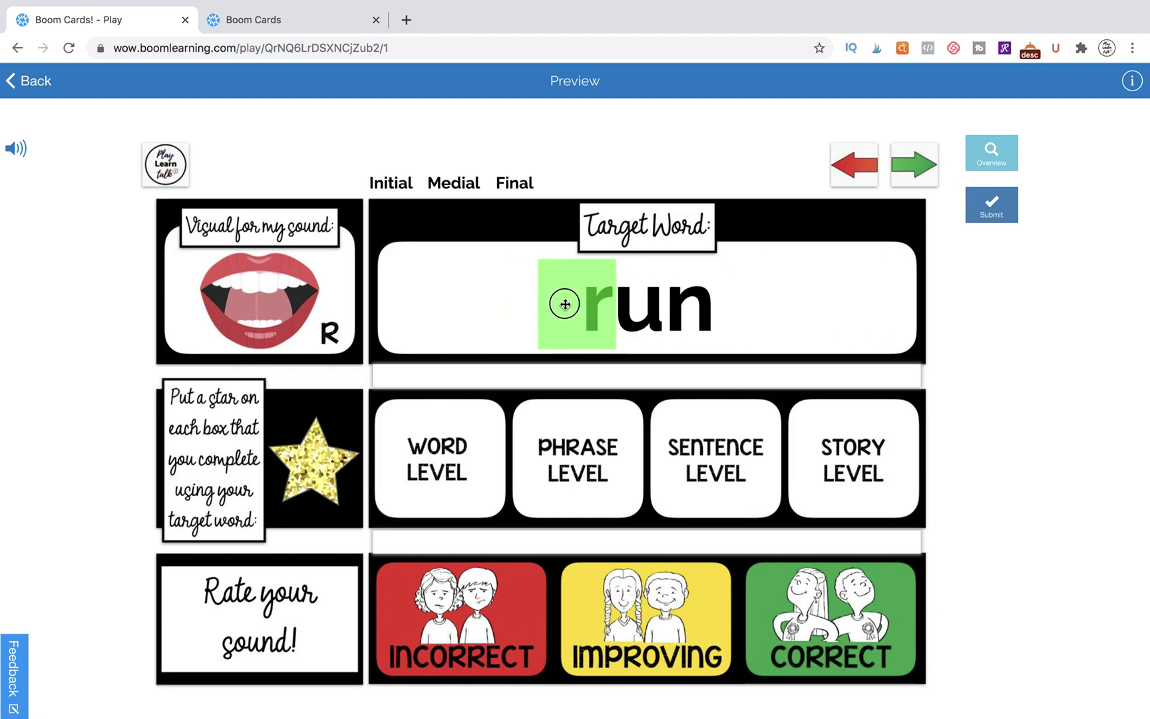
- Show the medial-position word card and place the green highlighter over the rr in "carrot"
{"action": "left_click", "coordinate": [465, 187]}
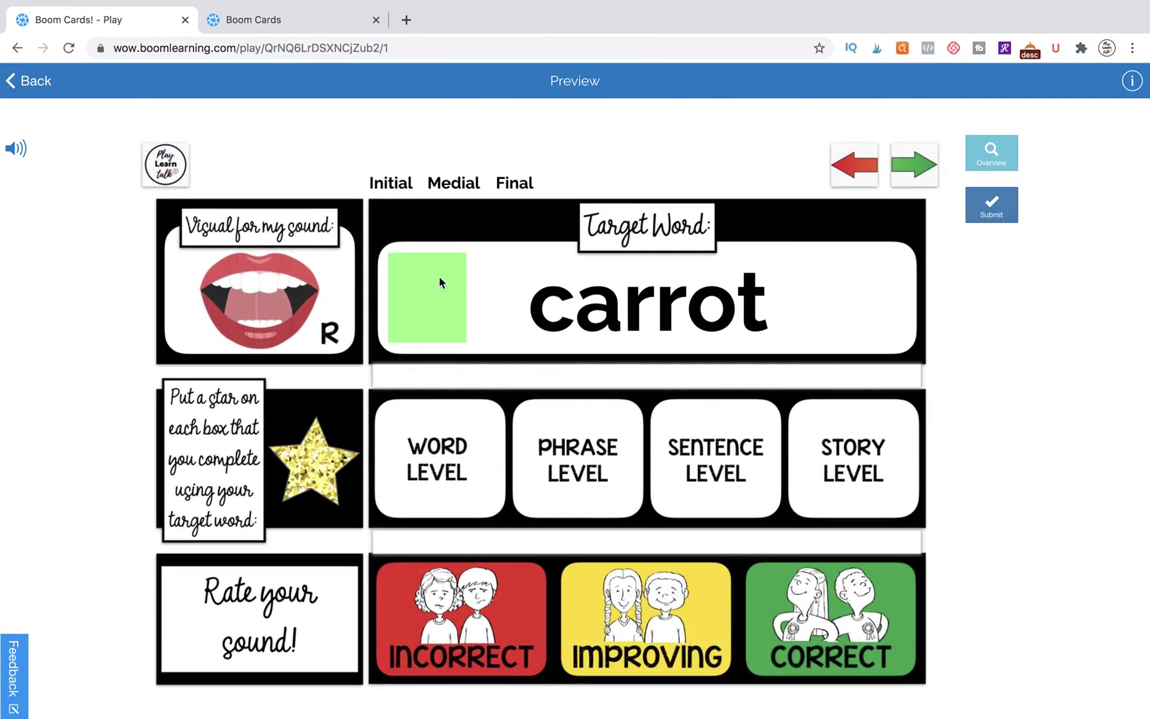
{"action": "left_click_drag", "start_coordinate": [439, 282], "coordinate": [681, 295]}
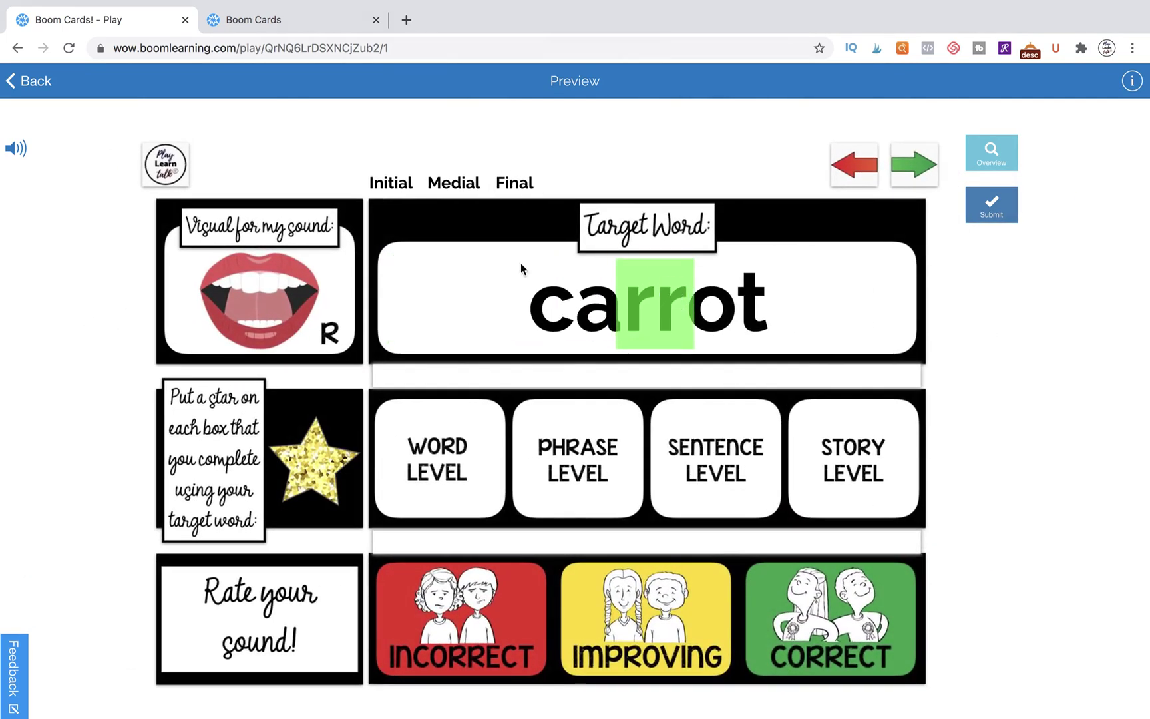
- On blank card 10 of the Magic Mirror Demo deck, add an empty text box about 189 wide and 68 high in the upper area
{"action": "left_click", "coordinate": [256, 25]}
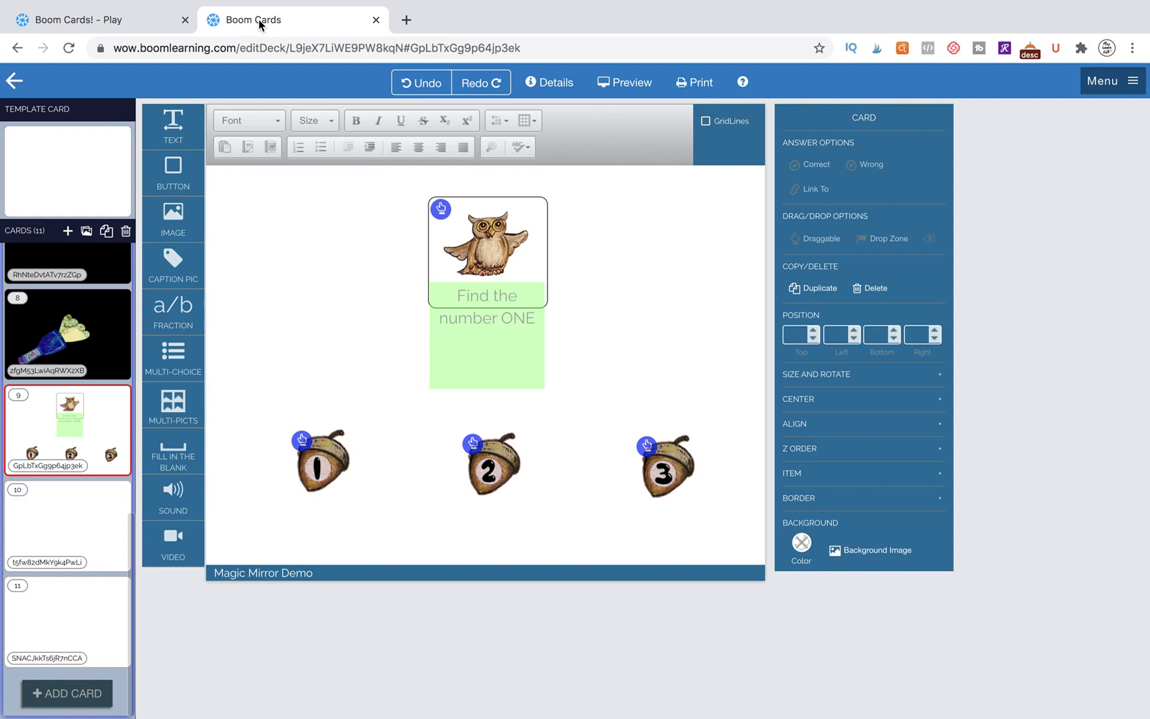
{"action": "left_click", "coordinate": [93, 514]}
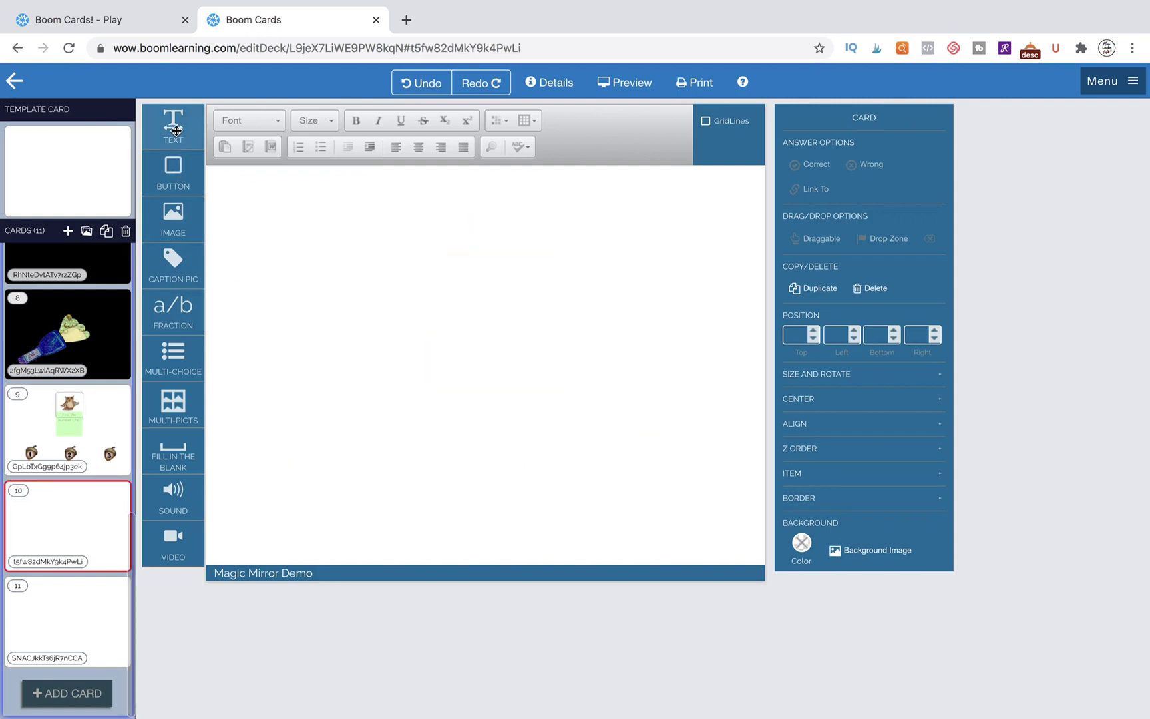
{"action": "left_click_drag", "start_coordinate": [176, 130], "coordinate": [347, 261]}
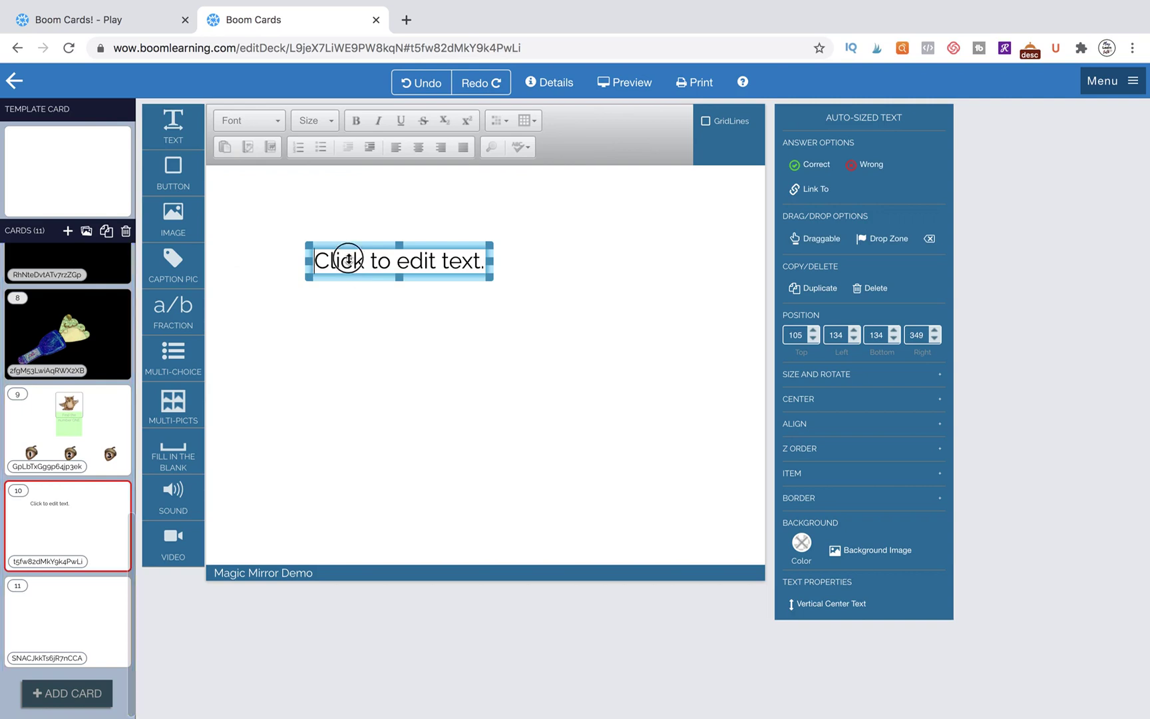
{"action": "left_click", "coordinate": [347, 260]}
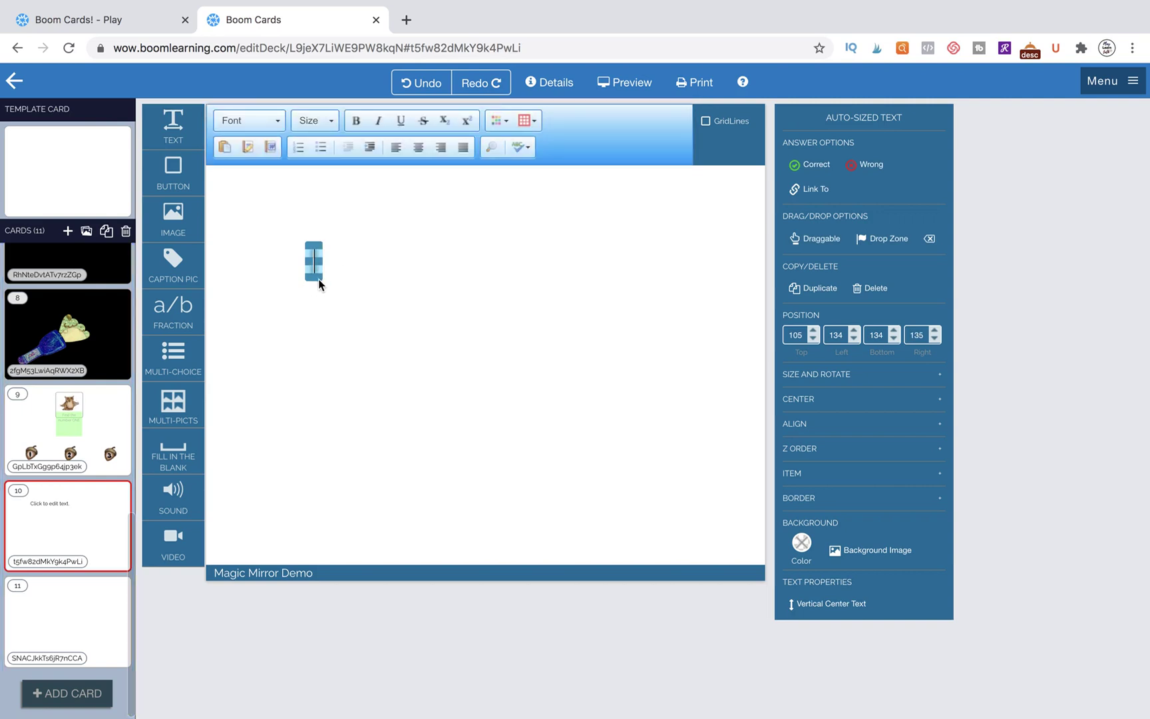
{"action": "left_click_drag", "start_coordinate": [320, 283], "coordinate": [469, 313]}
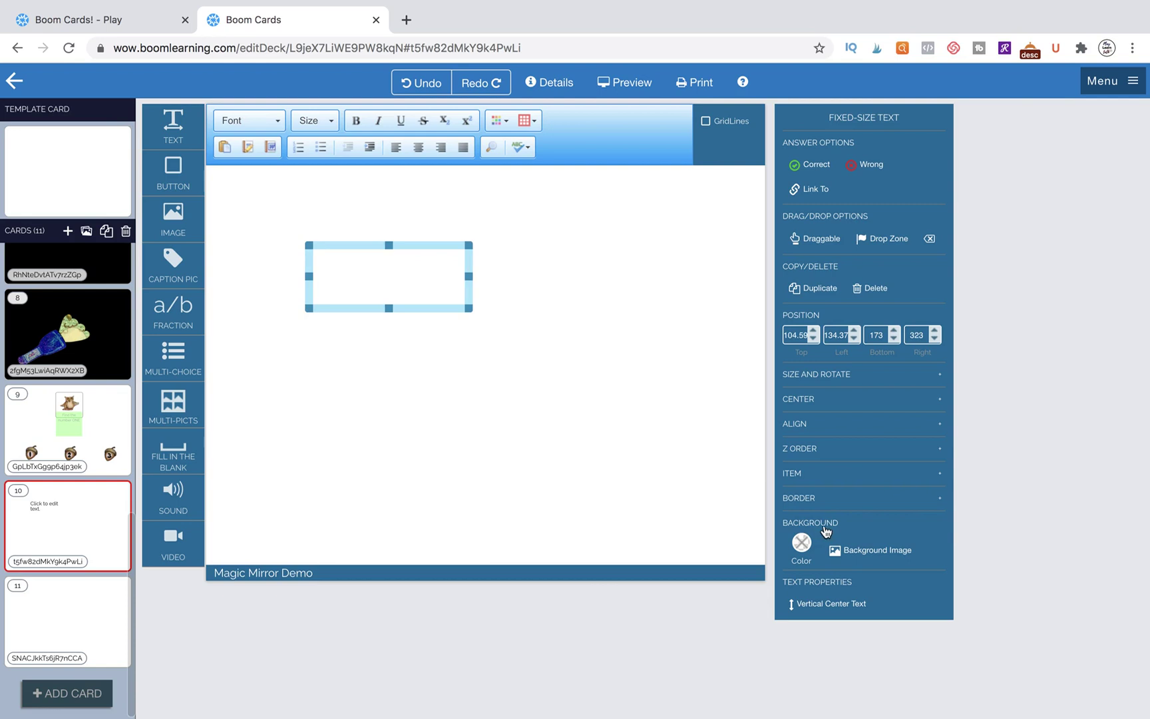
- Fill the empty text box's background with lime
{"action": "left_click", "coordinate": [801, 543]}
{"action": "left_click", "coordinate": [873, 384]}
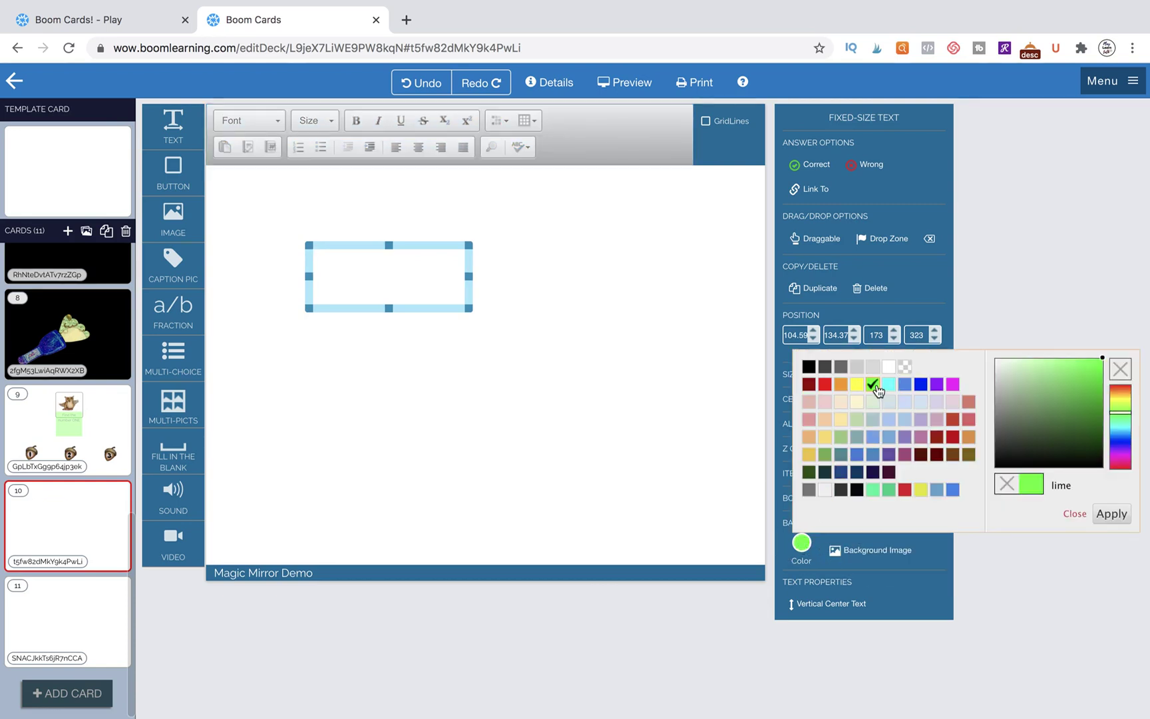
{"action": "left_click", "coordinate": [536, 306]}
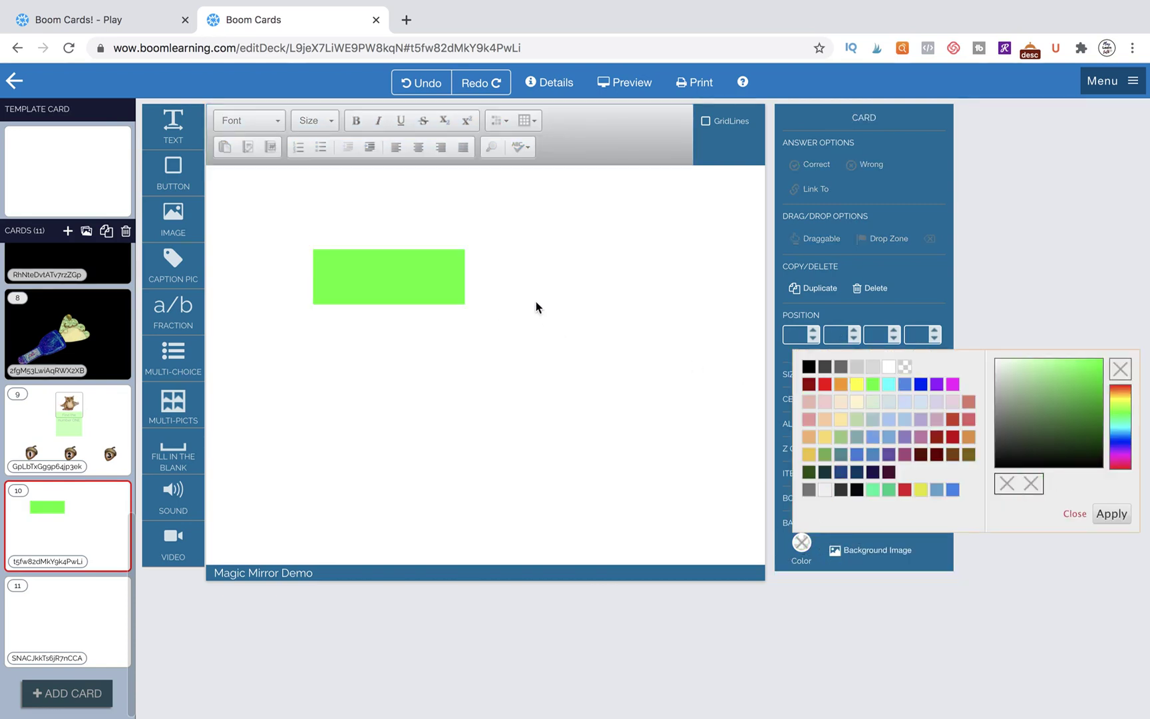
{"action": "left_click", "coordinate": [415, 266]}
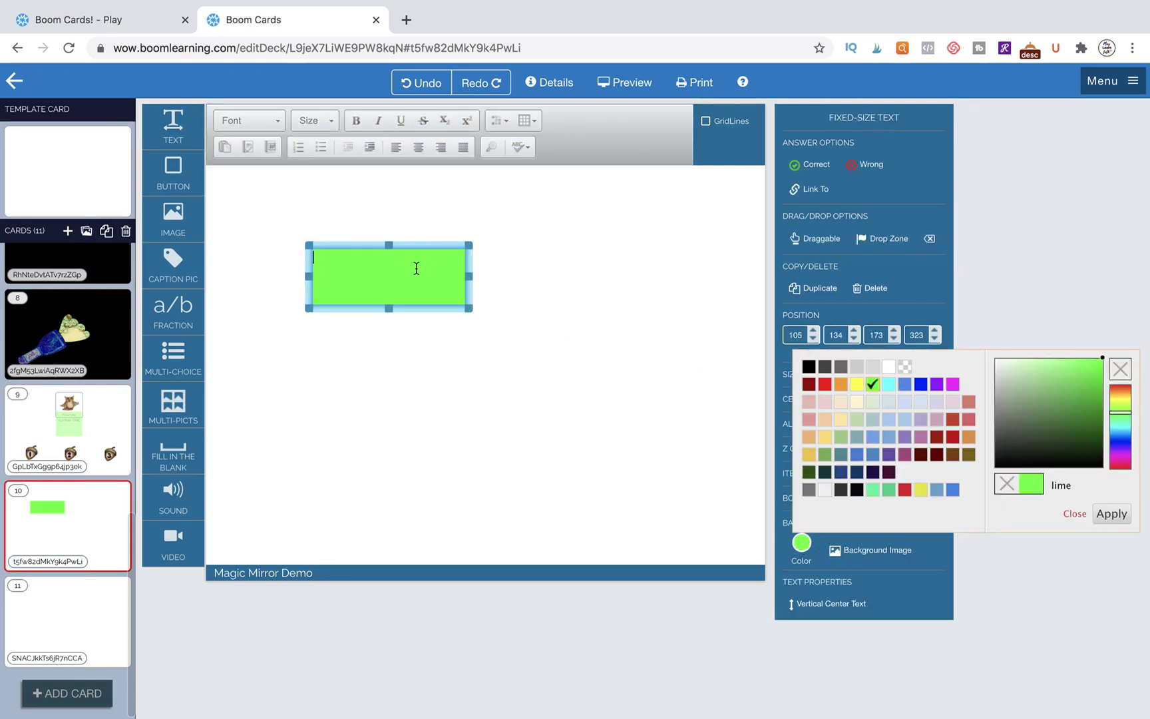
{"action": "left_click", "coordinate": [1080, 514]}
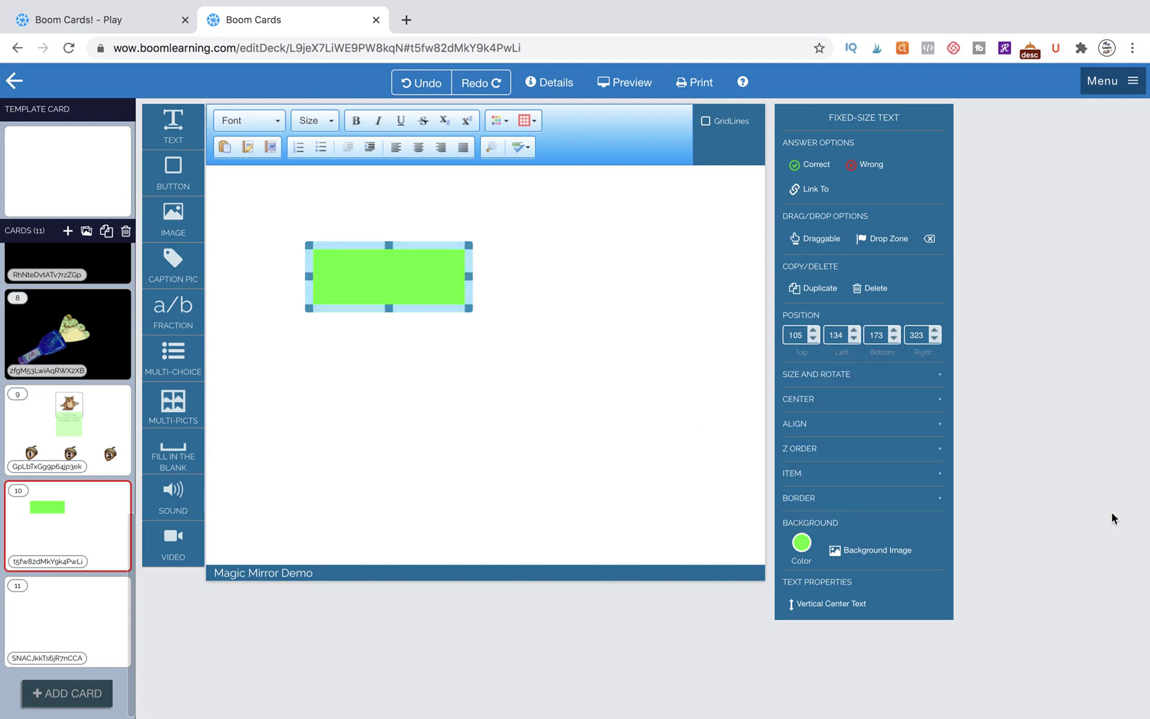
- Lower the lime text box's opacity to 27% so it works as a see-through highlighter
{"action": "left_click", "coordinate": [849, 477]}
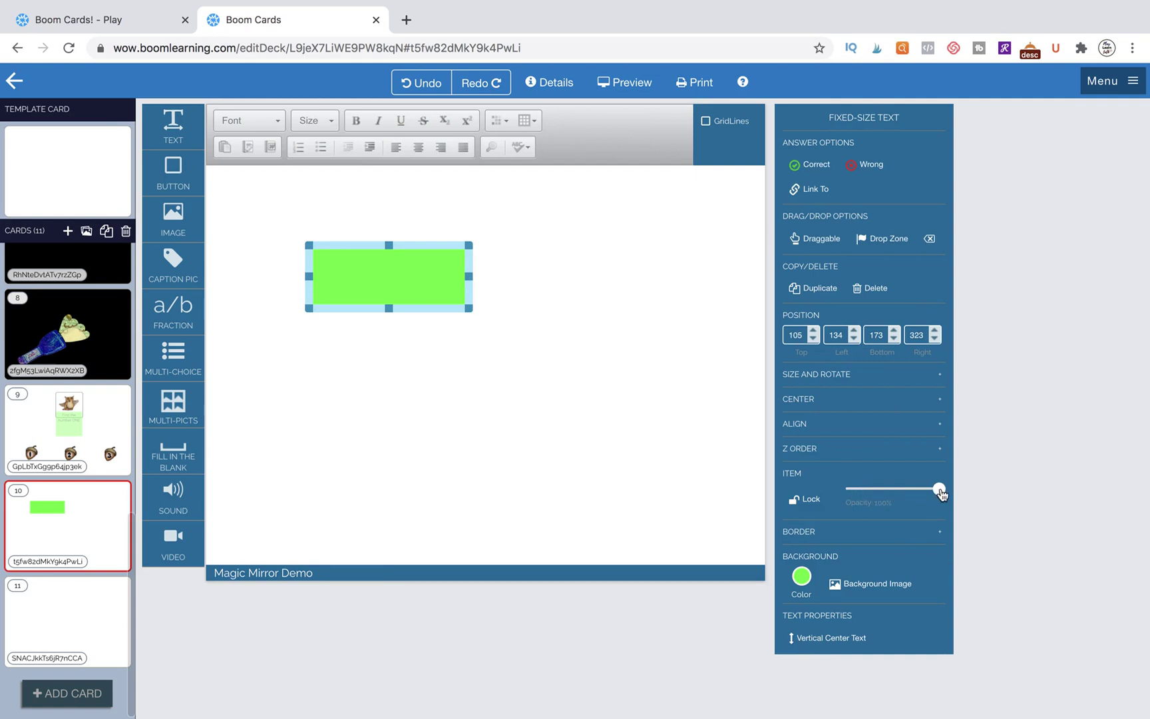
{"action": "left_click_drag", "start_coordinate": [940, 494], "coordinate": [875, 492]}
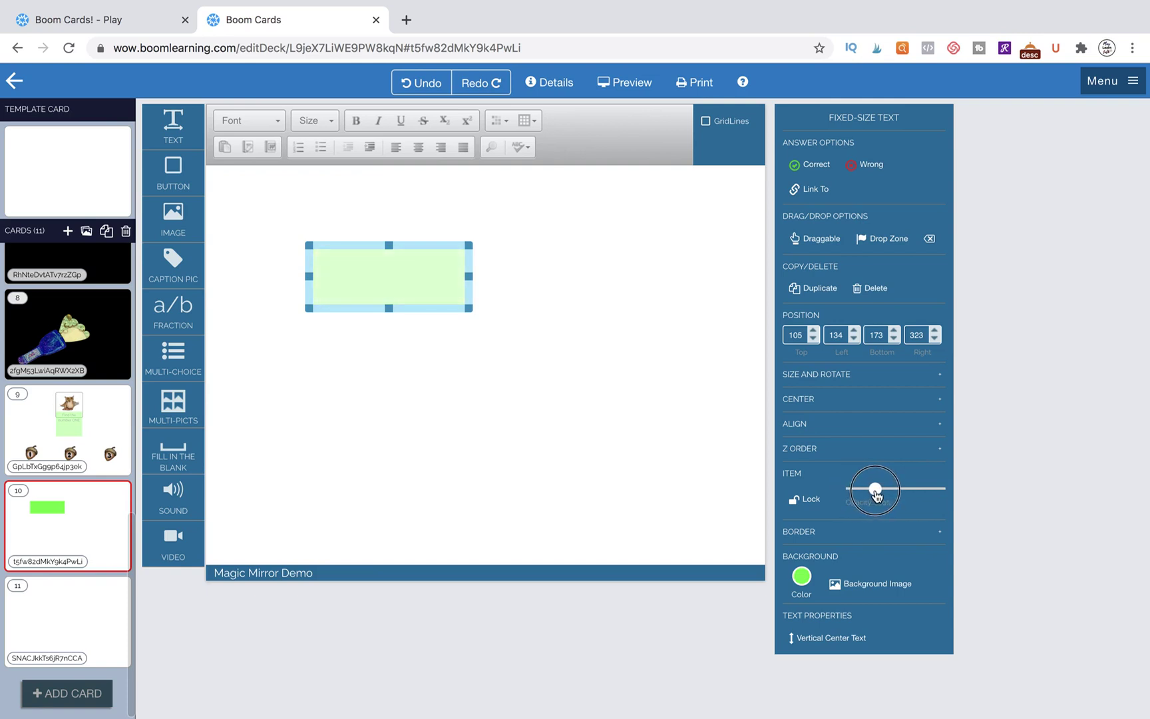
{"action": "left_click", "coordinate": [678, 345]}
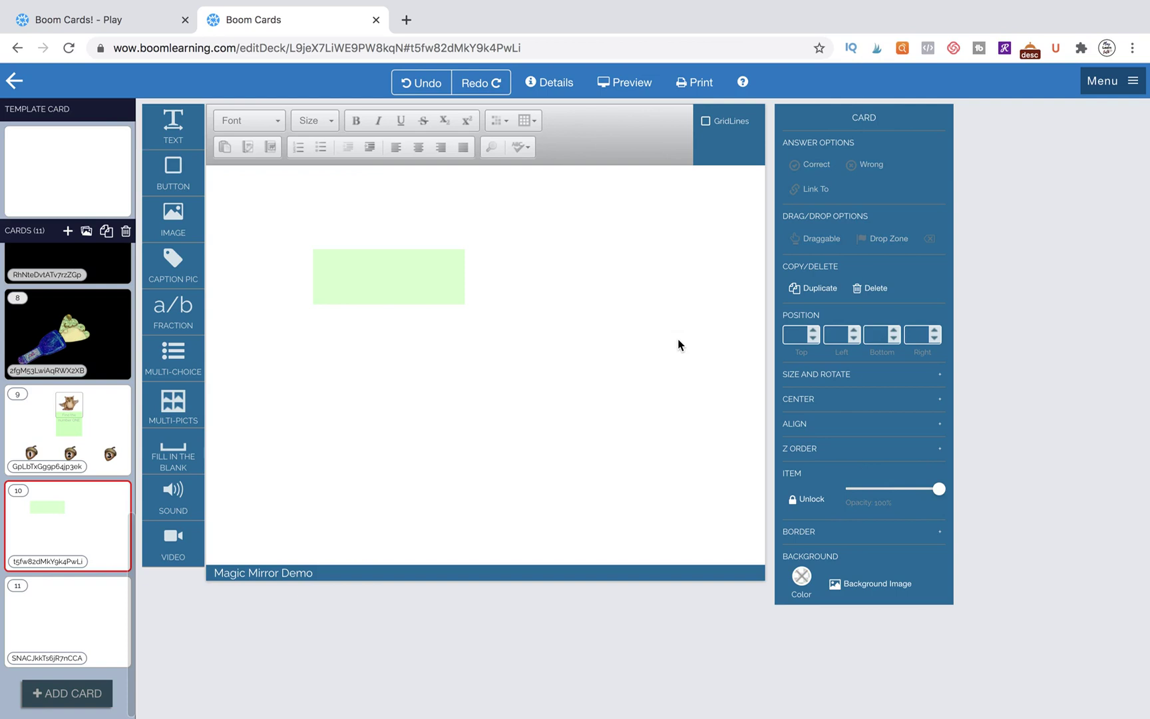
- Make the translucent green text box draggable
{"action": "left_click", "coordinate": [403, 270]}
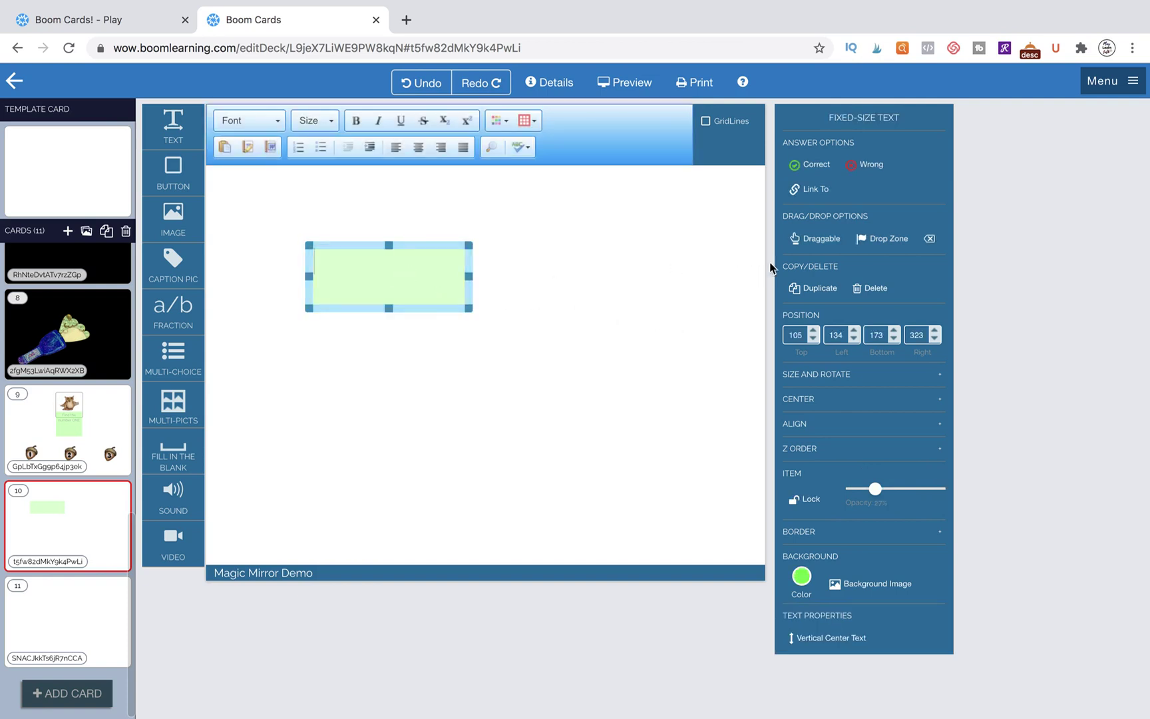
{"action": "left_click", "coordinate": [820, 241]}
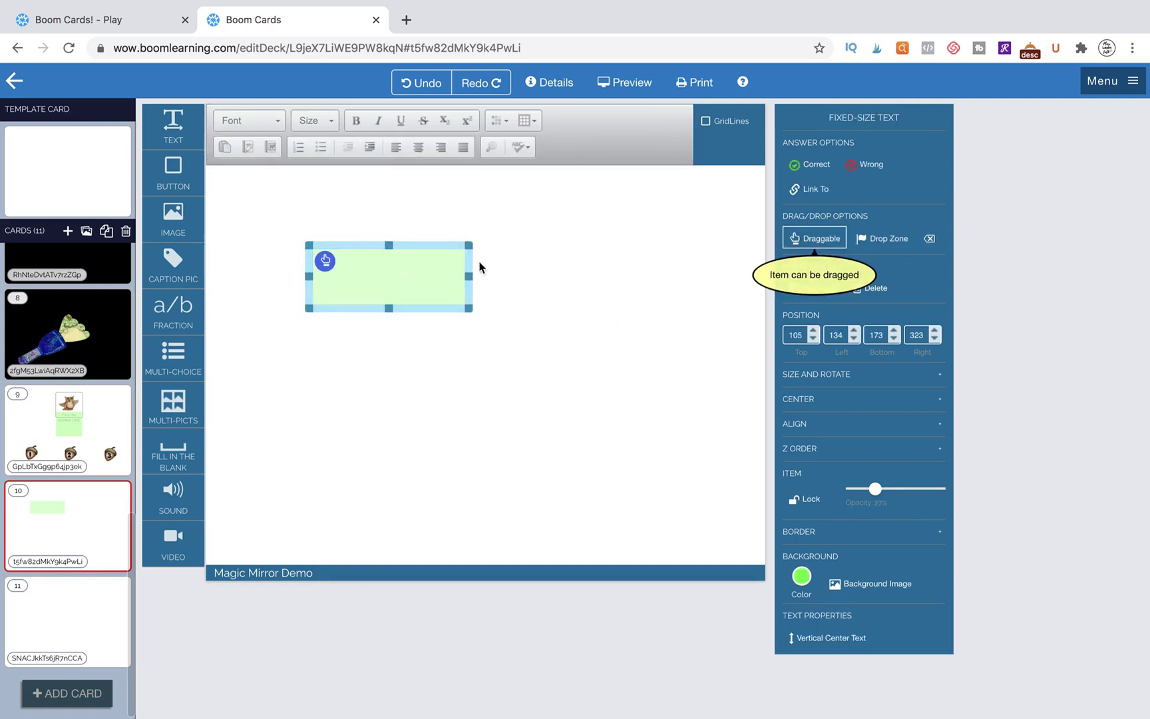
{"action": "left_click", "coordinate": [513, 303]}
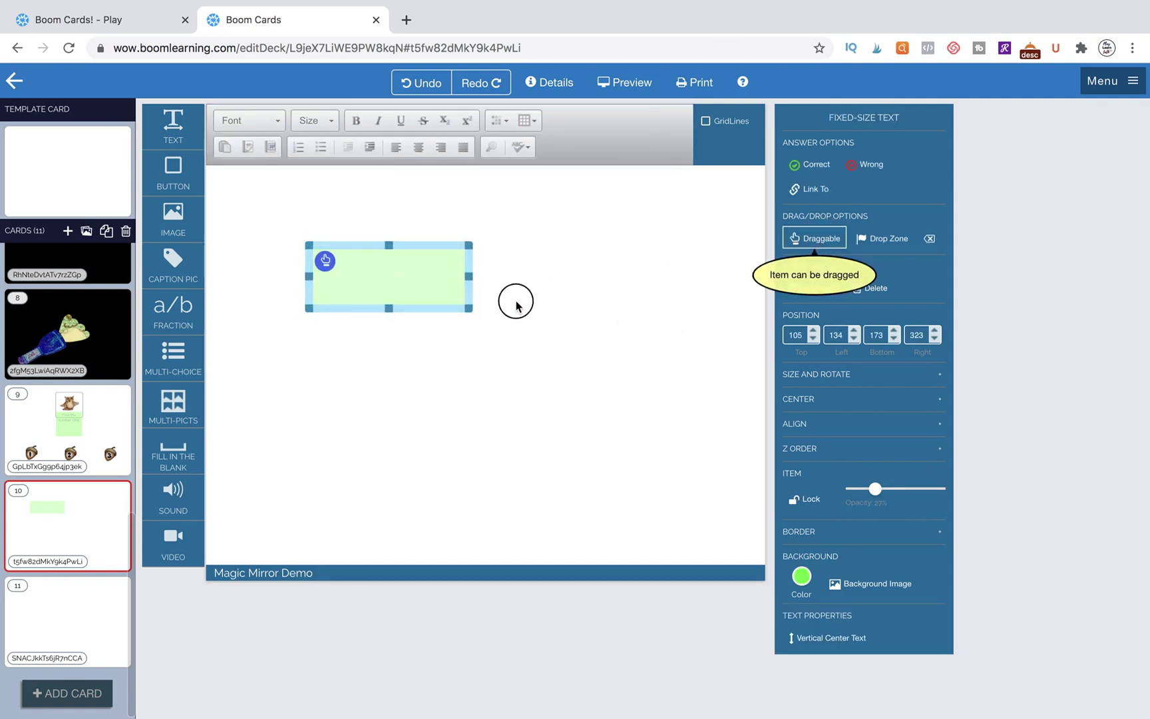
- Duplicate the draggable green box and place the copy directly below the original
{"action": "left_click", "coordinate": [346, 245]}
{"action": "left_click", "coordinate": [820, 287]}
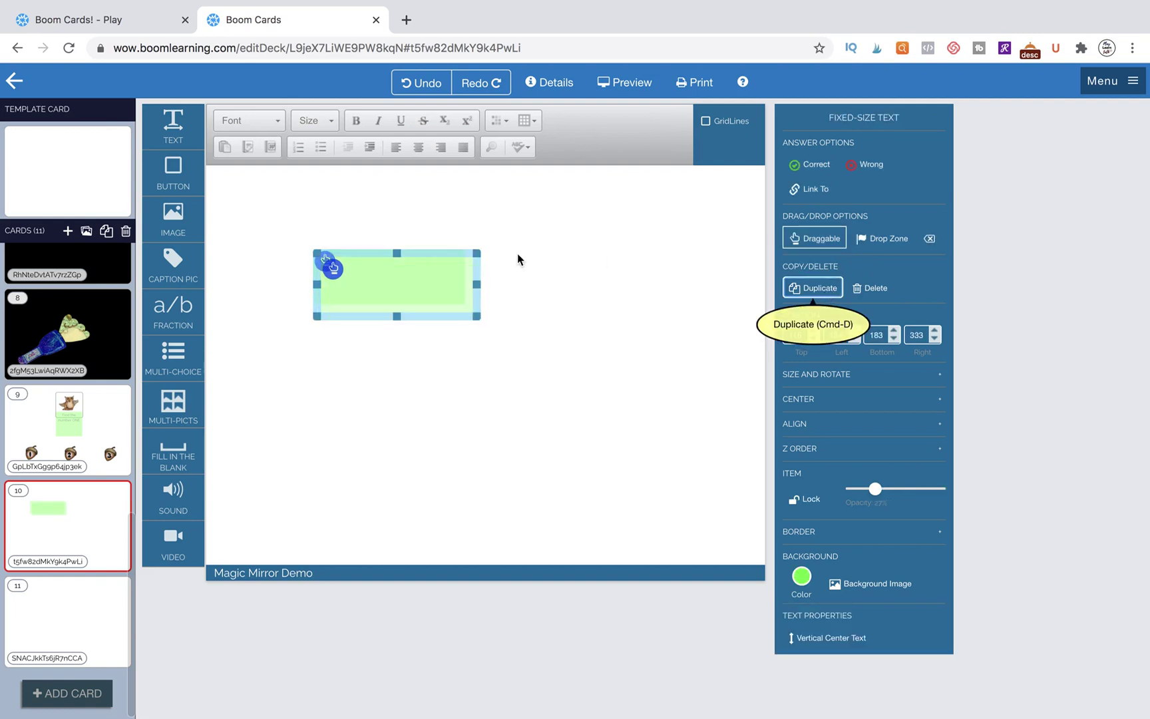
{"action": "left_click_drag", "start_coordinate": [454, 249], "coordinate": [452, 317]}
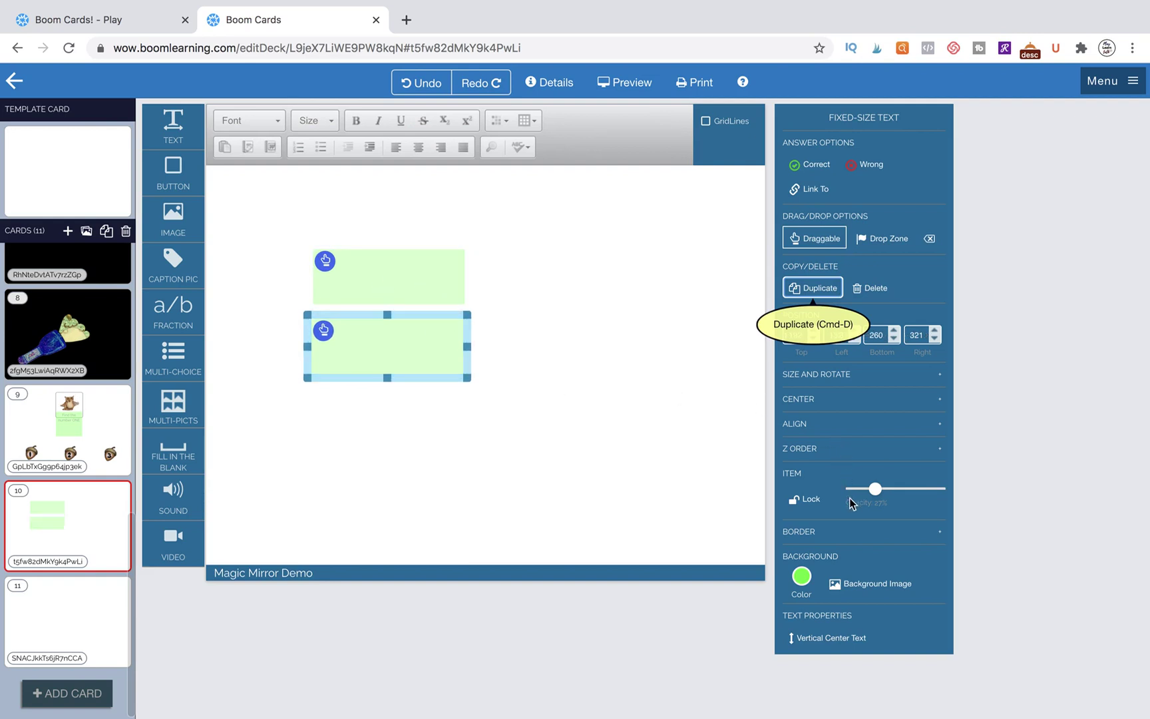
- Give the second green box a black border
{"action": "left_click", "coordinate": [849, 531]}
{"action": "left_click", "coordinate": [801, 559]}
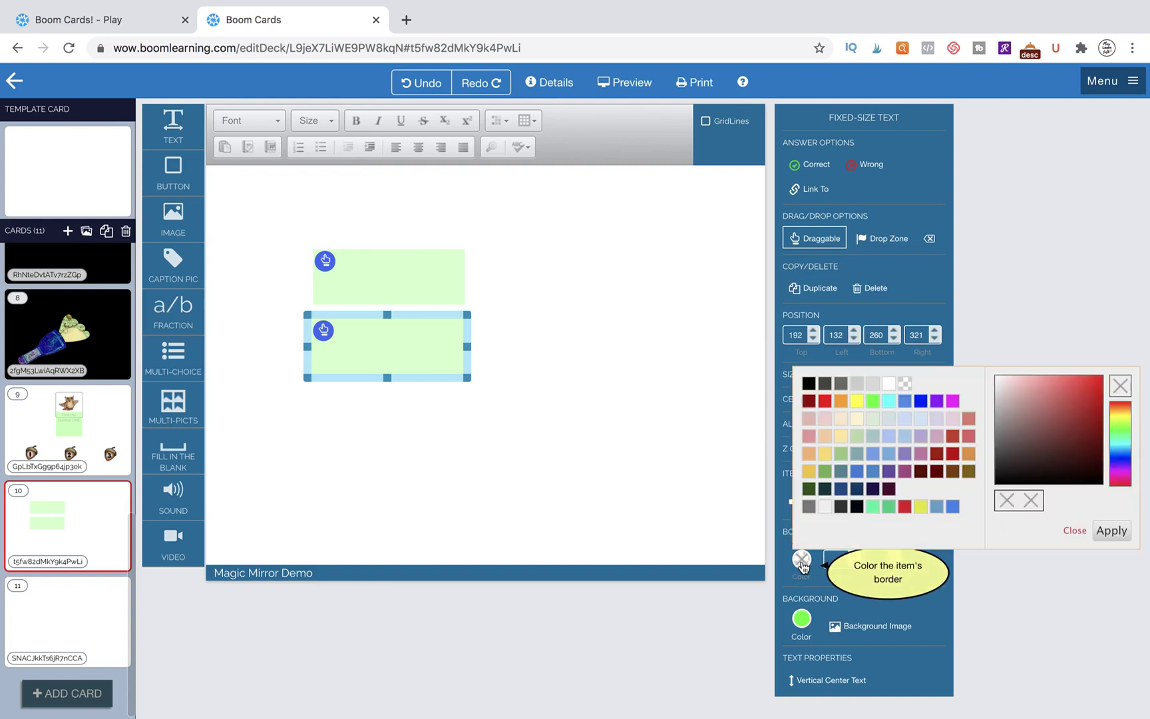
{"action": "left_click", "coordinate": [807, 383]}
{"action": "left_click", "coordinate": [719, 393]}
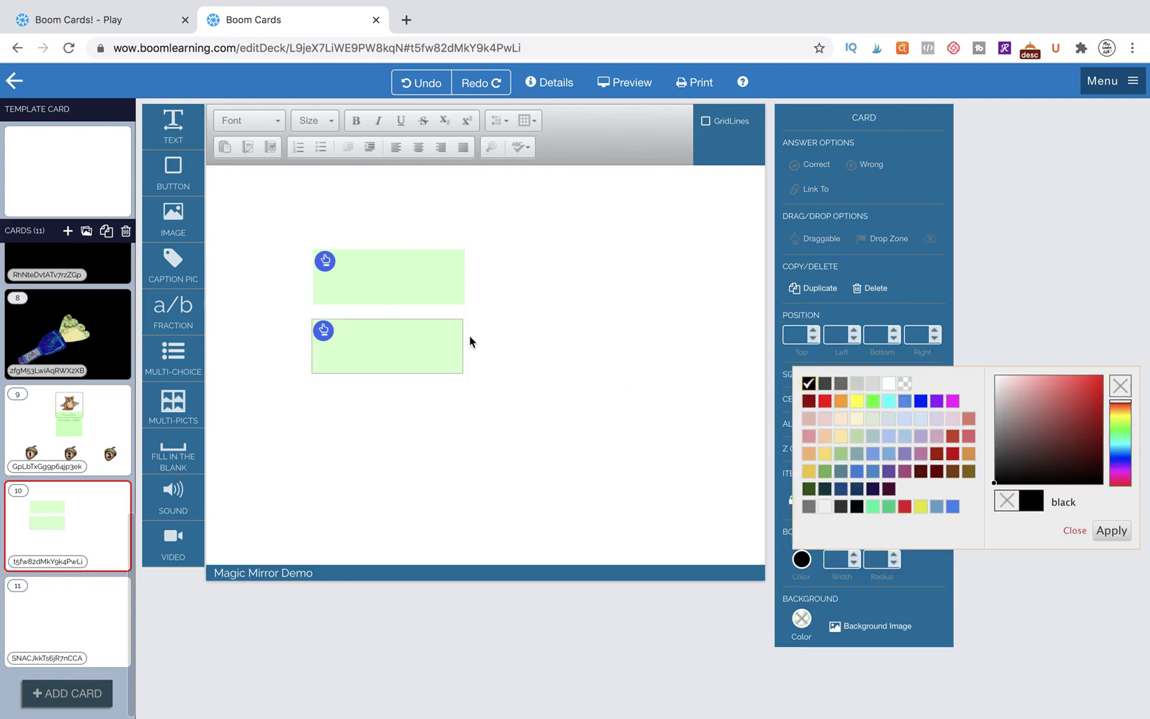
- Duplicate the black-bordered green box and place the copy directly below it
{"action": "left_click", "coordinate": [419, 333]}
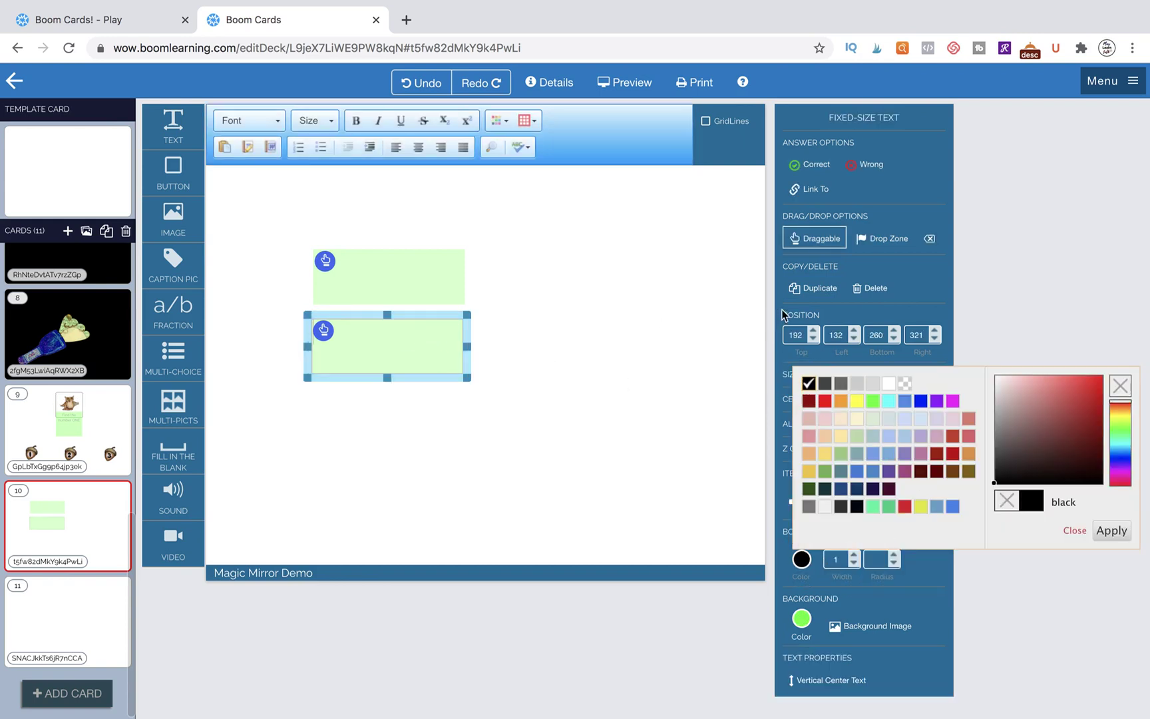
{"action": "left_click", "coordinate": [812, 287]}
{"action": "left_click_drag", "start_coordinate": [445, 325], "coordinate": [434, 386]}
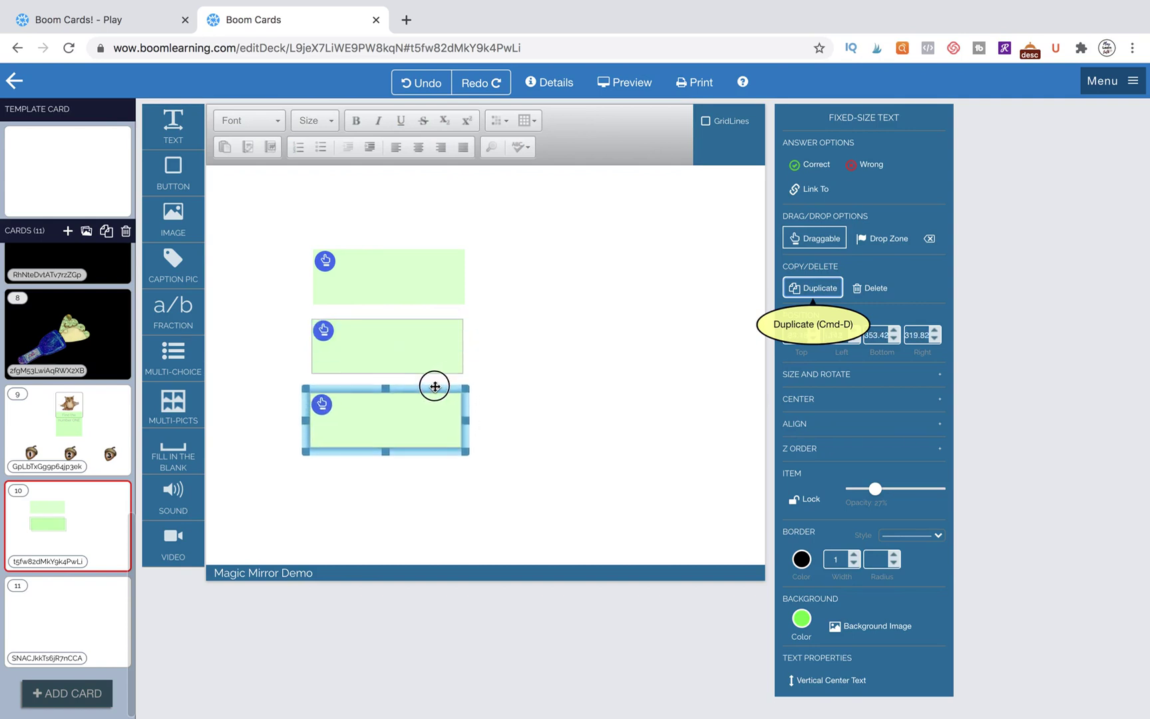
- Set the third box's background color to transparent, leaving only its outline
{"action": "left_click", "coordinate": [802, 619]}
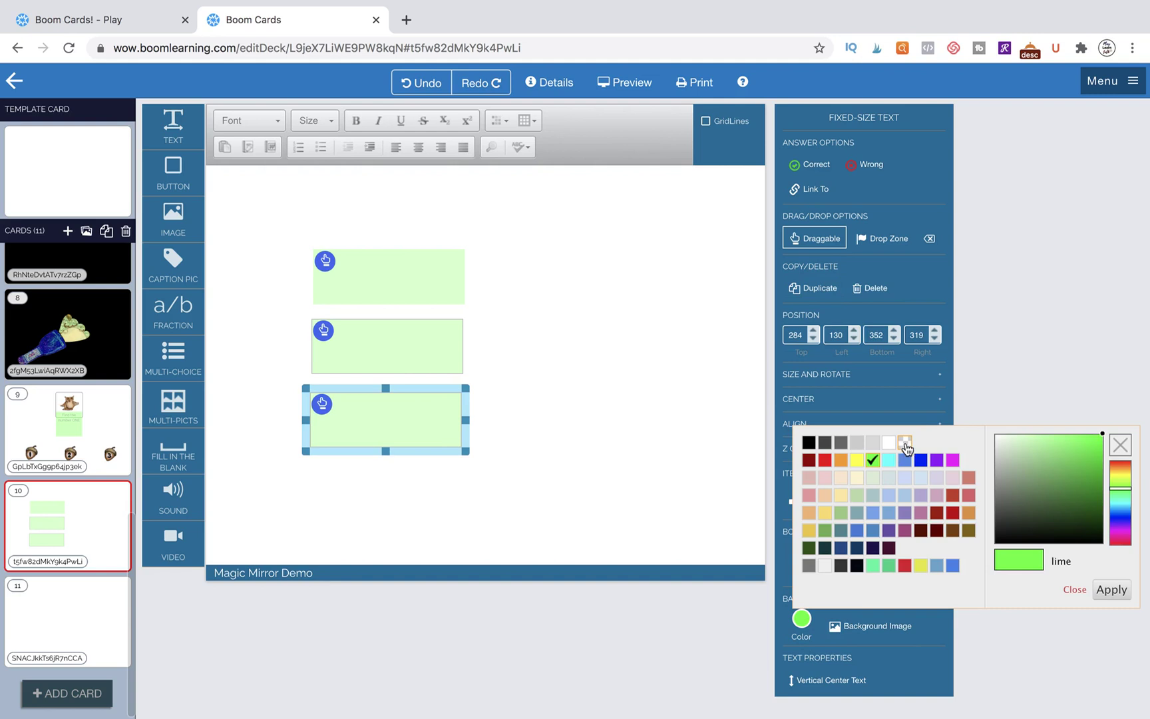
{"action": "left_click", "coordinate": [904, 443]}
{"action": "left_click", "coordinate": [1074, 589]}
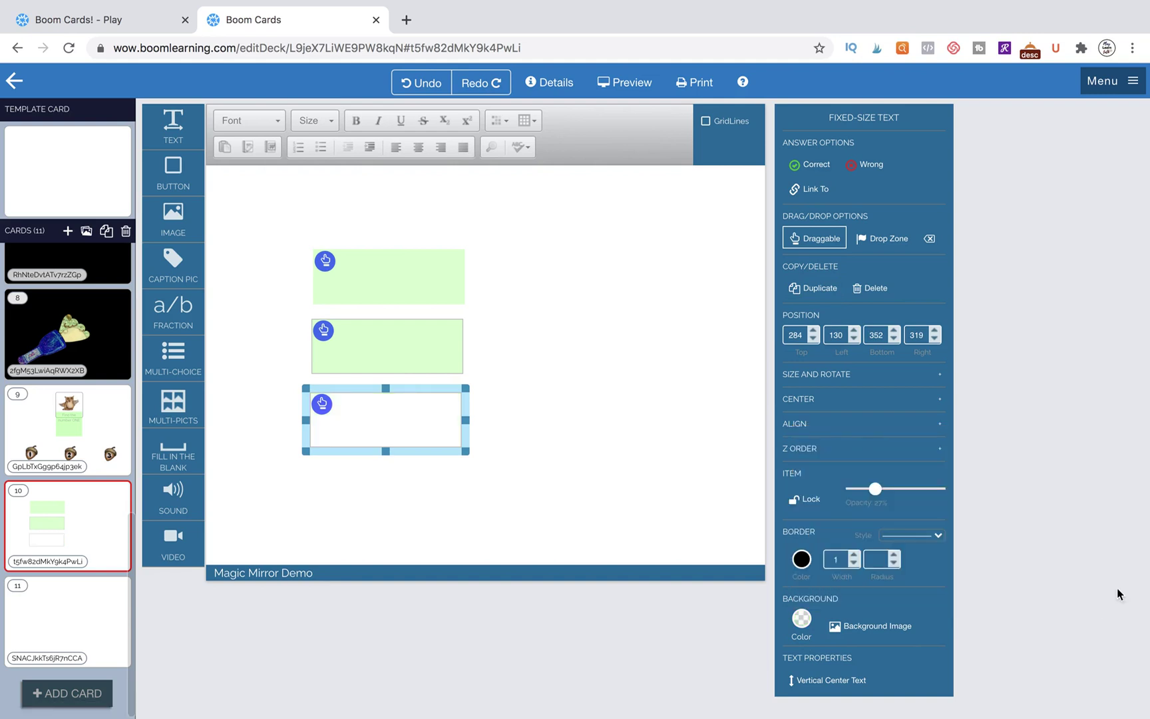
{"action": "left_click", "coordinate": [495, 466]}
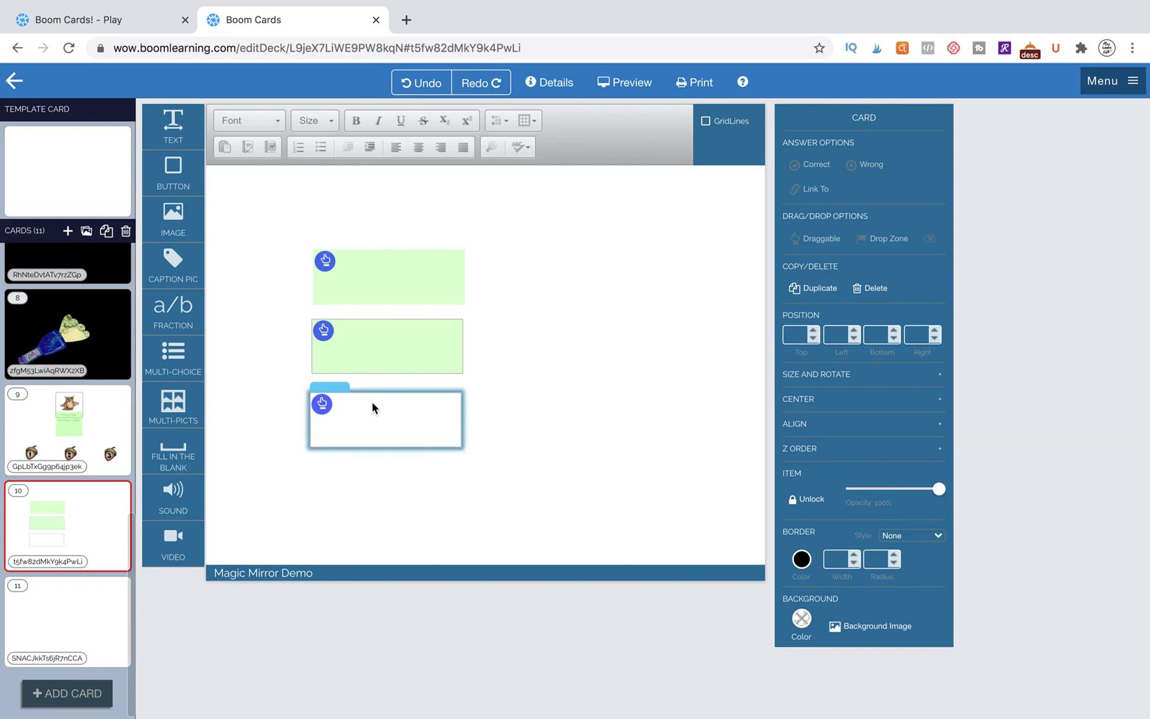
- Duplicate the transparent outlined box, shrink the copy to about 41 wide by 57 high, and place it below the original
{"action": "left_click", "coordinate": [342, 387]}
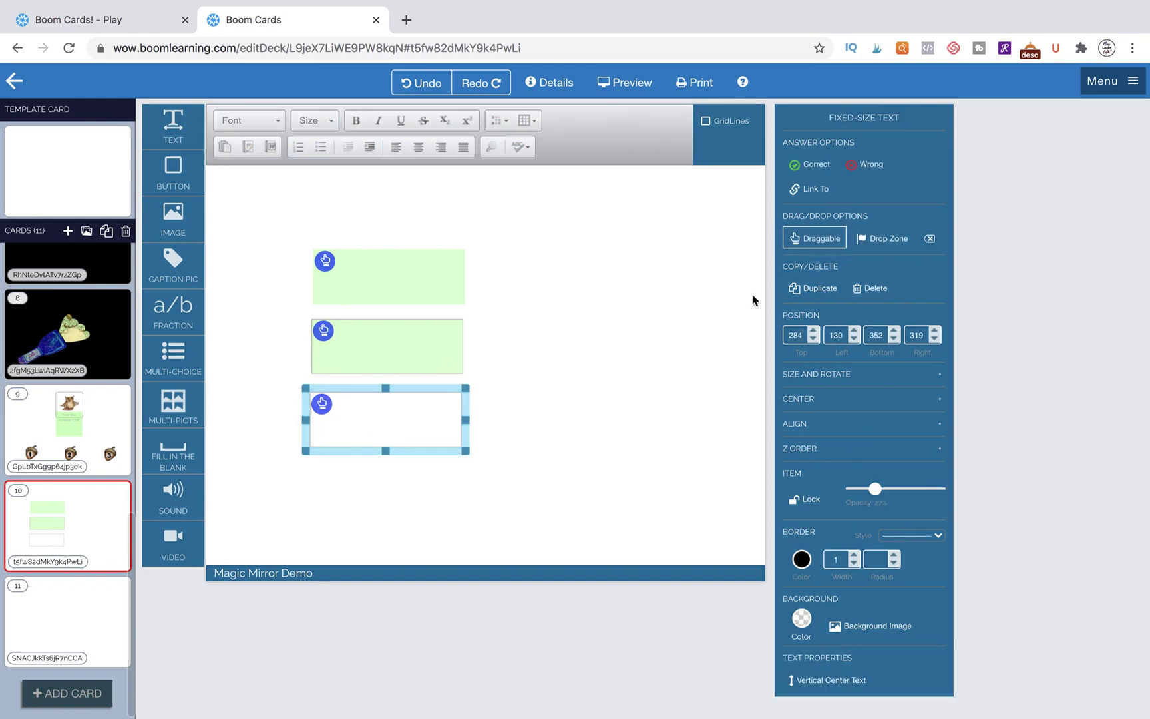
{"action": "left_click", "coordinate": [813, 287]}
{"action": "left_click_drag", "start_coordinate": [476, 462], "coordinate": [356, 451]}
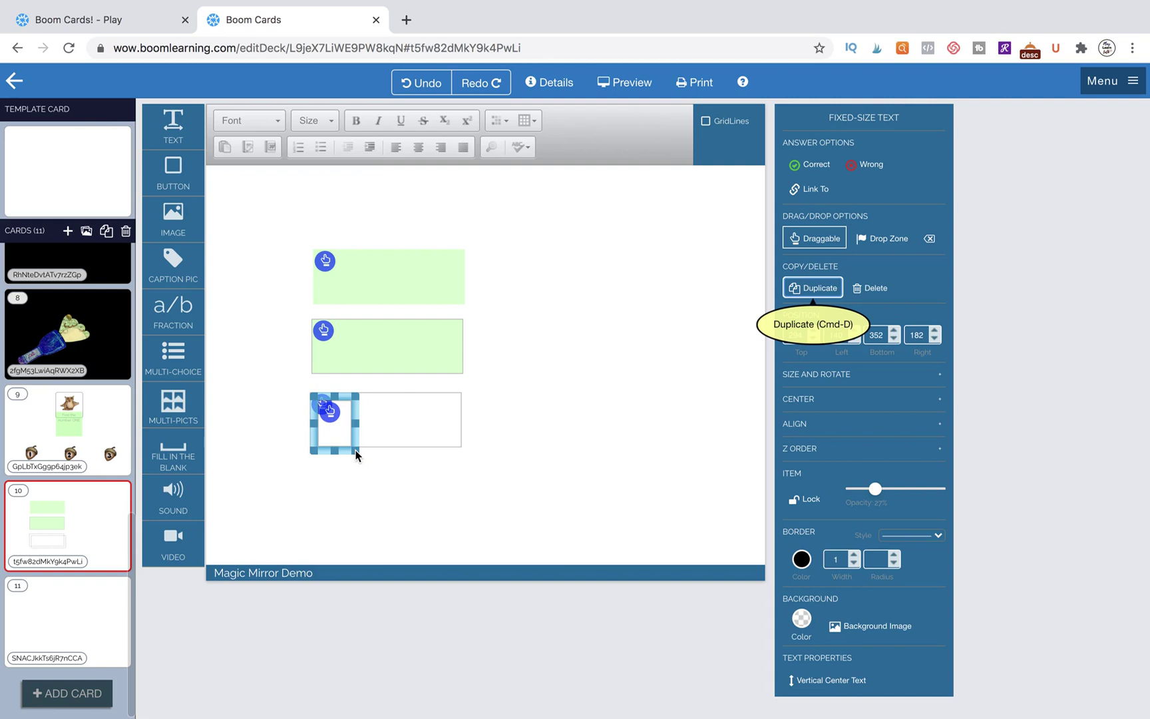
{"action": "left_click_drag", "start_coordinate": [344, 397], "coordinate": [344, 464]}
- Duplicate the small outlined box and fill the copy's background with lime
{"action": "left_click", "coordinate": [812, 289]}
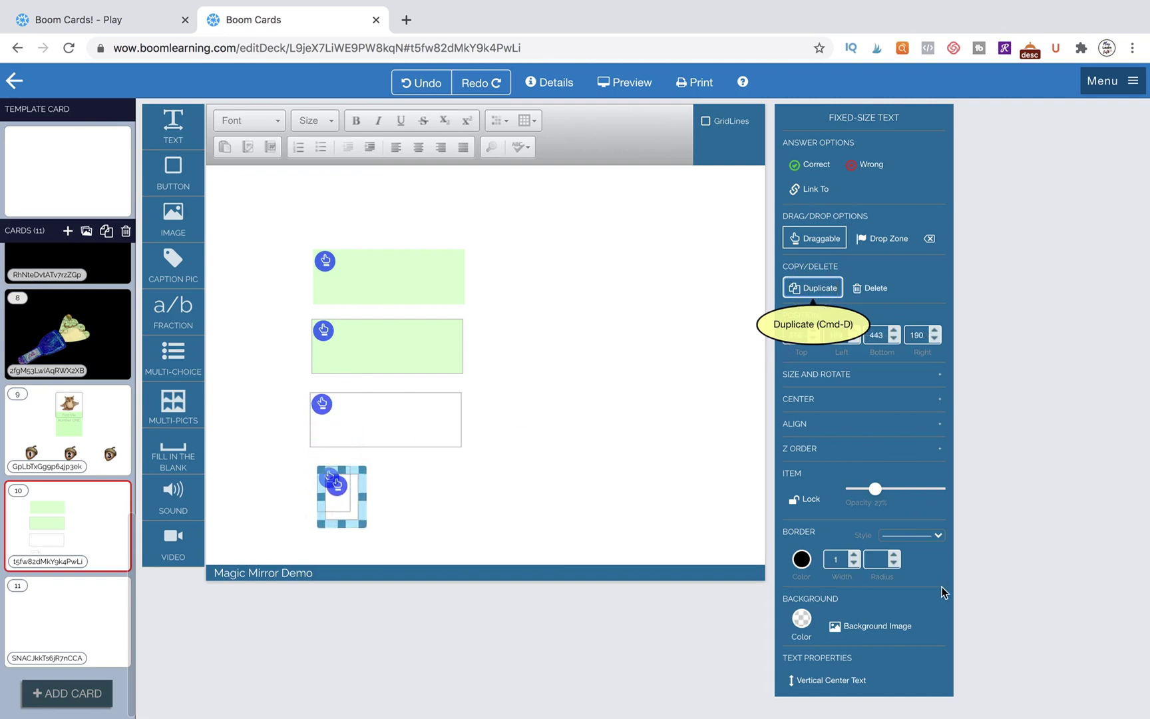
{"action": "left_click", "coordinate": [800, 620]}
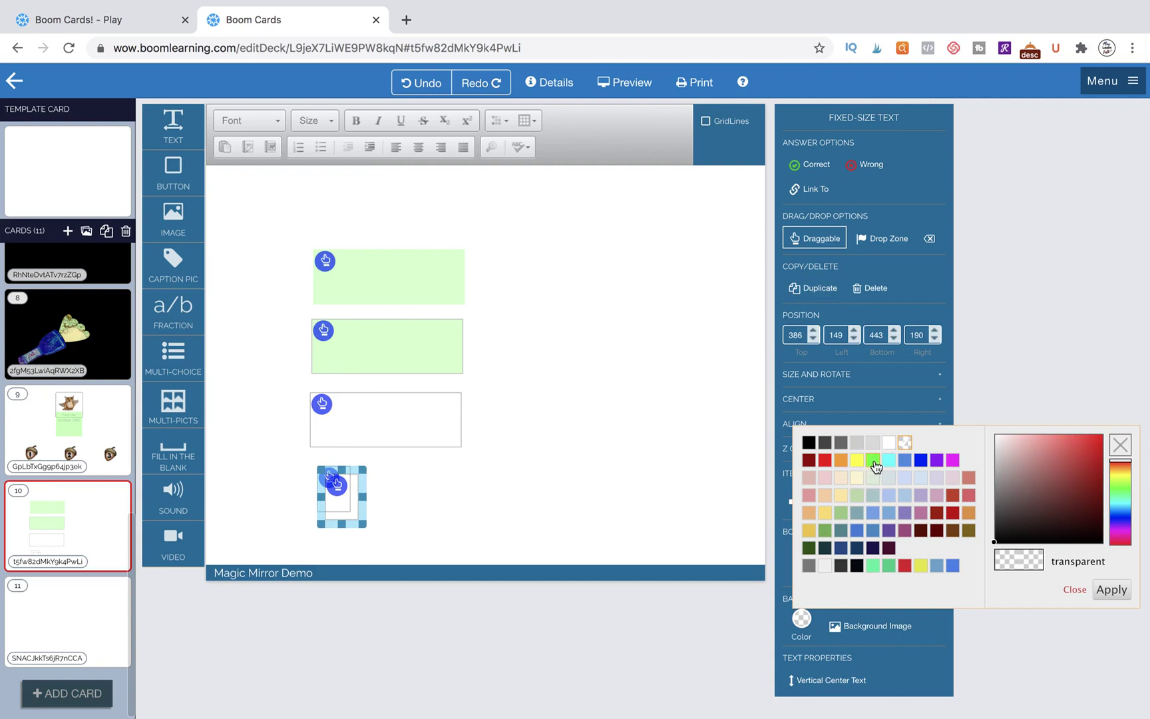
{"action": "left_click", "coordinate": [873, 461]}
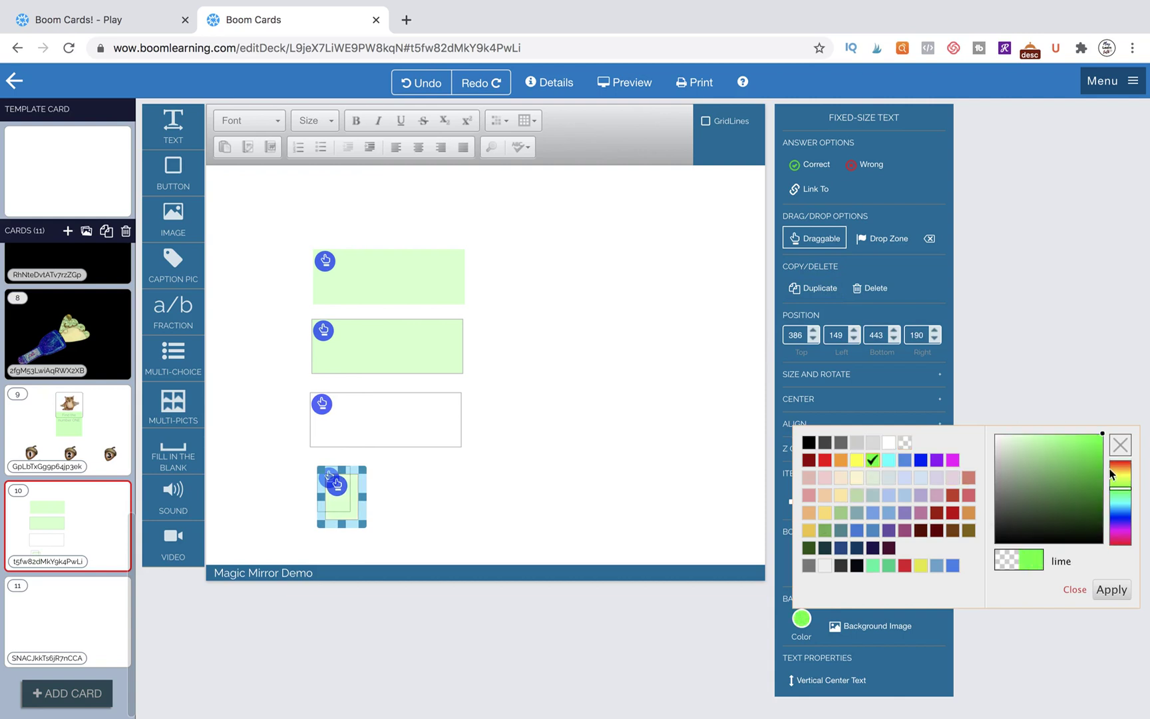
{"action": "left_click", "coordinate": [1113, 589]}
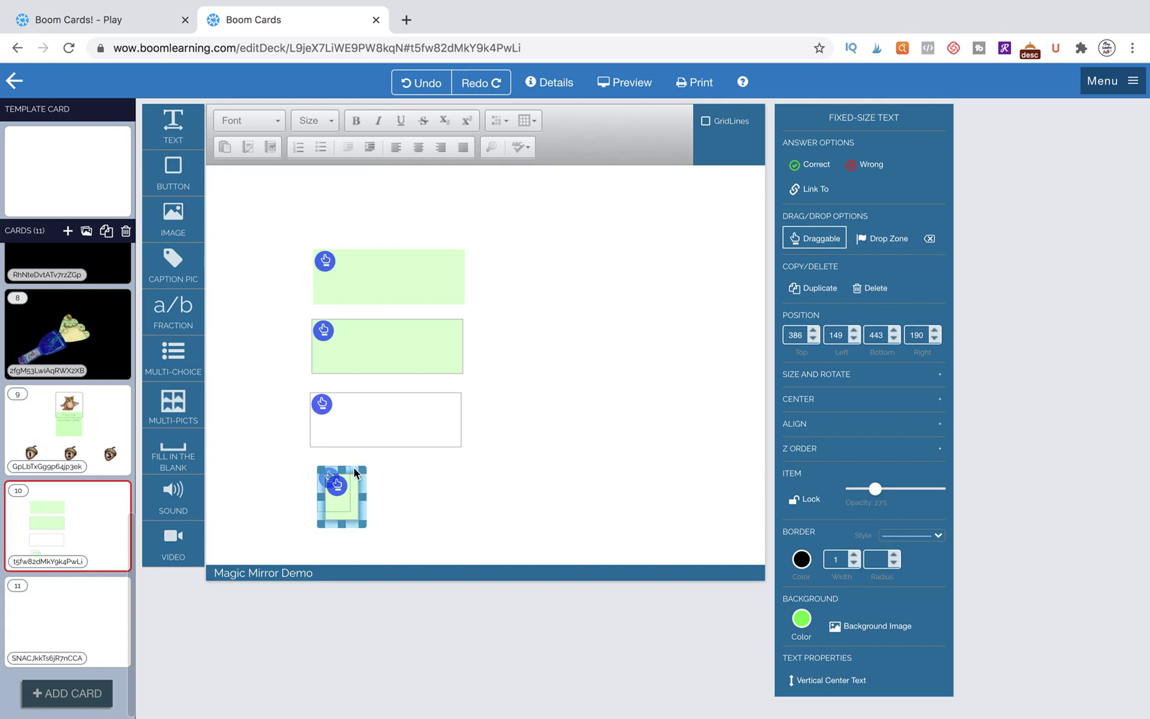
- Move the small lime box beside the small outlined box on the same row
{"action": "left_click_drag", "start_coordinate": [354, 467], "coordinate": [385, 470]}
{"action": "left_click", "coordinate": [441, 516]}
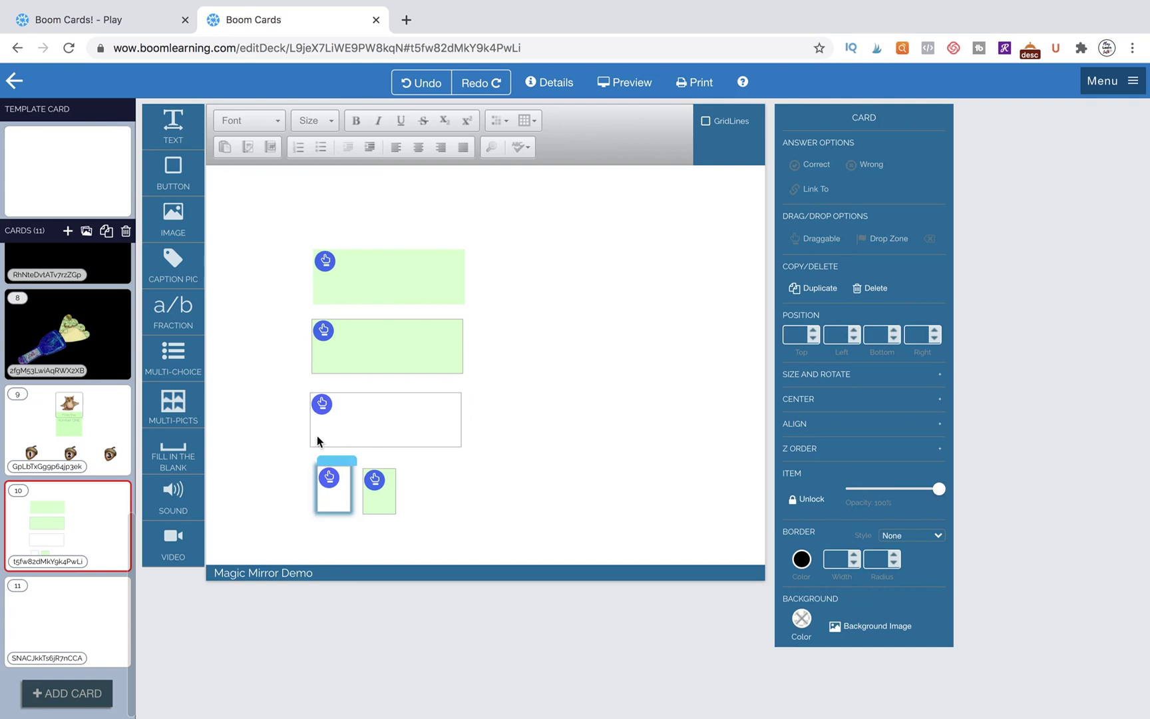
{"action": "left_click", "coordinate": [385, 464]}
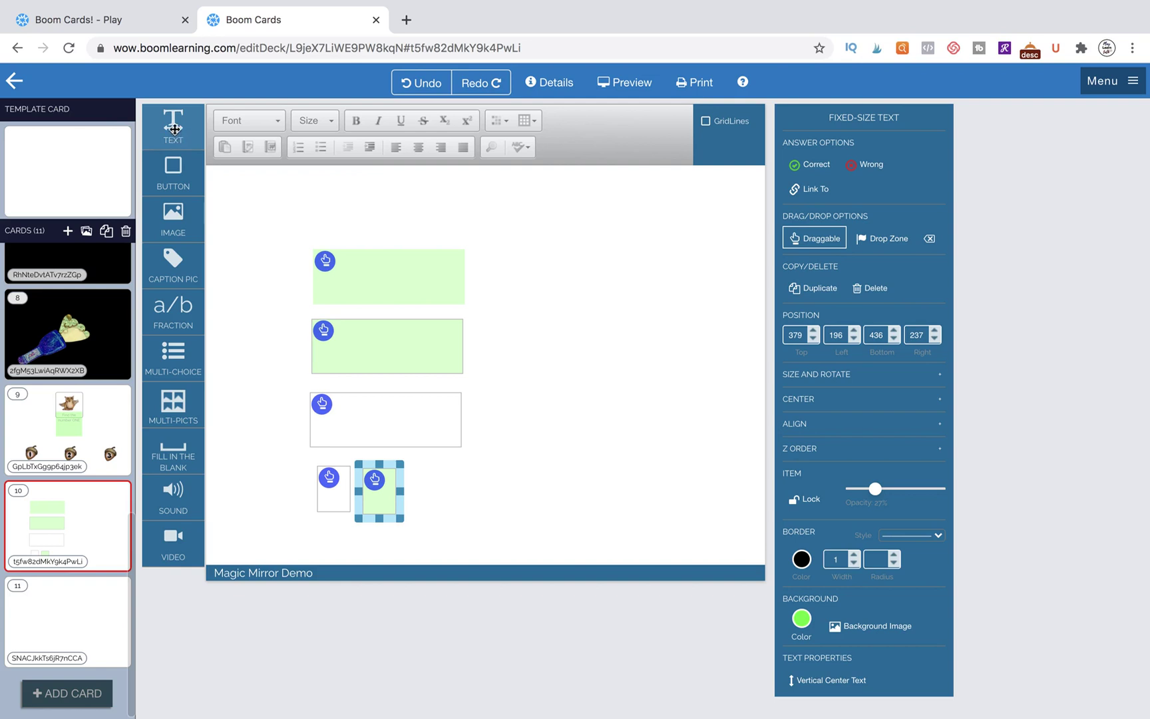
- Add a text box reading "word" across from the uppermost green box
{"action": "left_click_drag", "start_coordinate": [174, 130], "coordinate": [594, 303]}
{"action": "triple_click", "coordinate": [594, 291]}
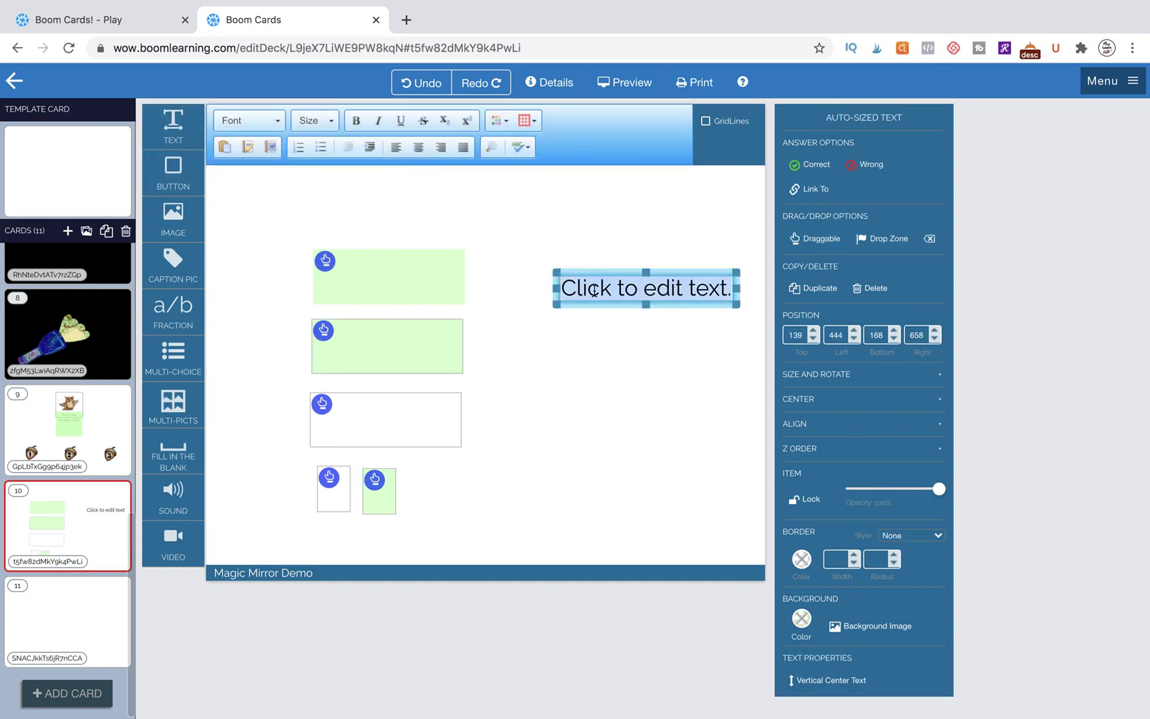
{"action": "type", "text": "word"}
{"action": "left_click", "coordinate": [611, 329]}
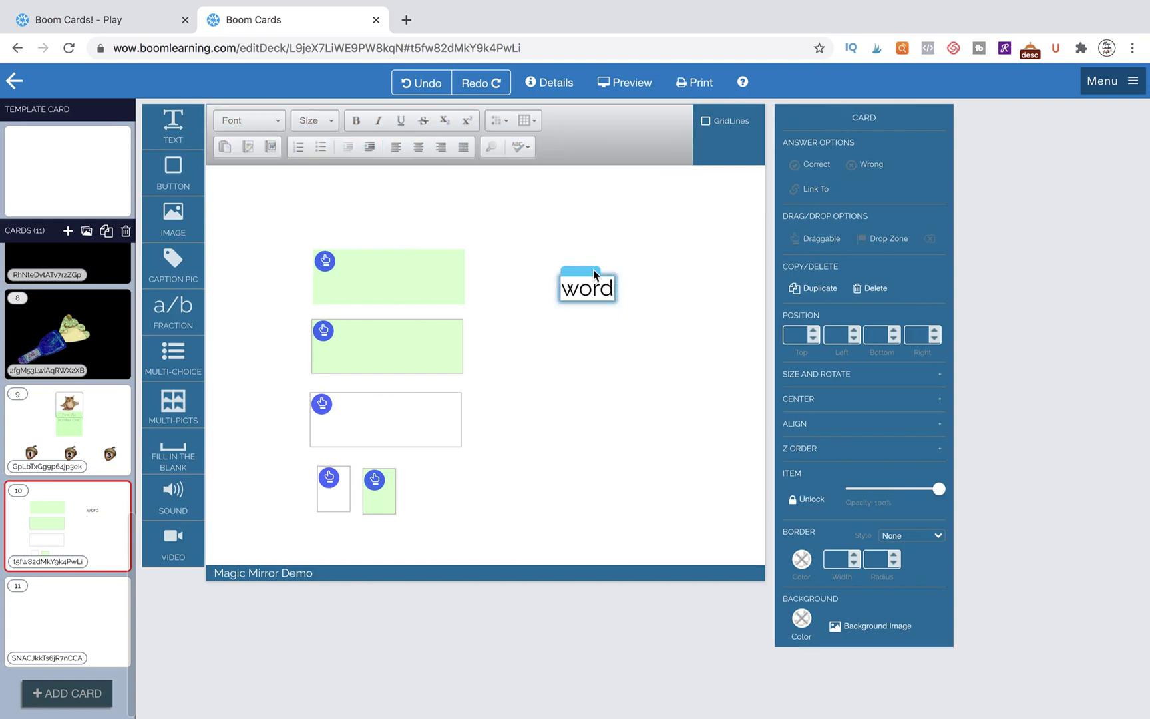
{"action": "left_click_drag", "start_coordinate": [592, 272], "coordinate": [629, 255]}
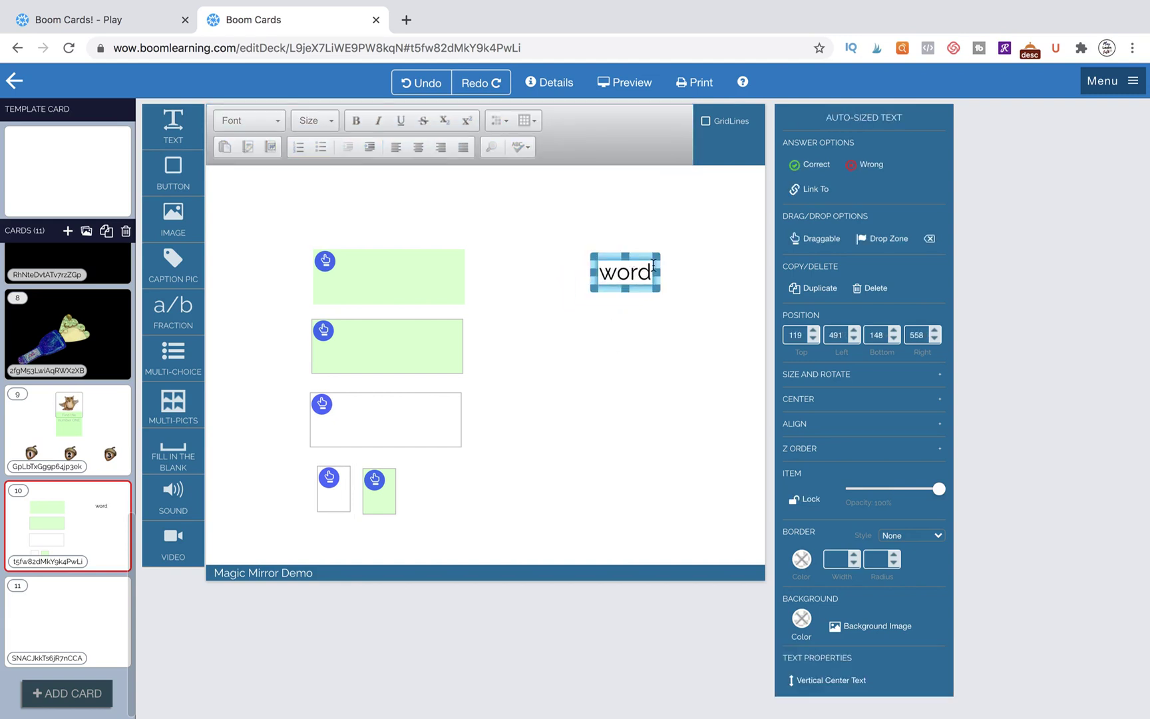
- Duplicate the word into a larger text box below the original and format the copy at size 72, centered
{"action": "left_click", "coordinate": [812, 285]}
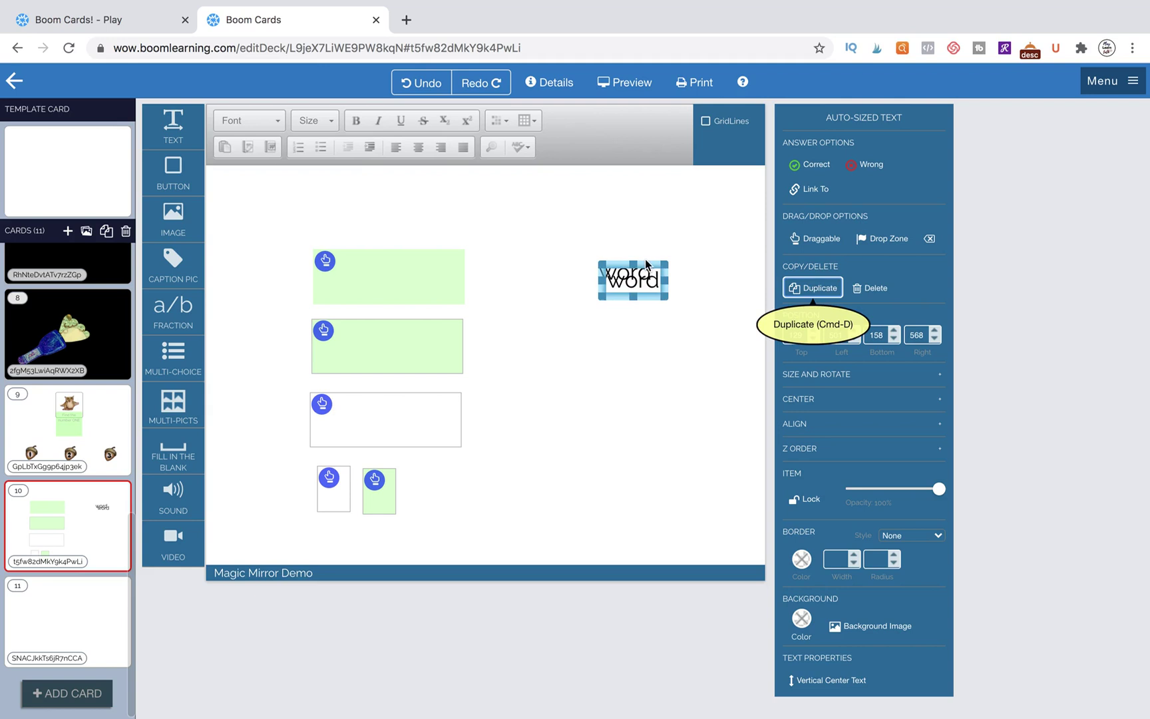
{"action": "left_click_drag", "start_coordinate": [646, 264], "coordinate": [717, 419]}
{"action": "double_click", "coordinate": [643, 367]}
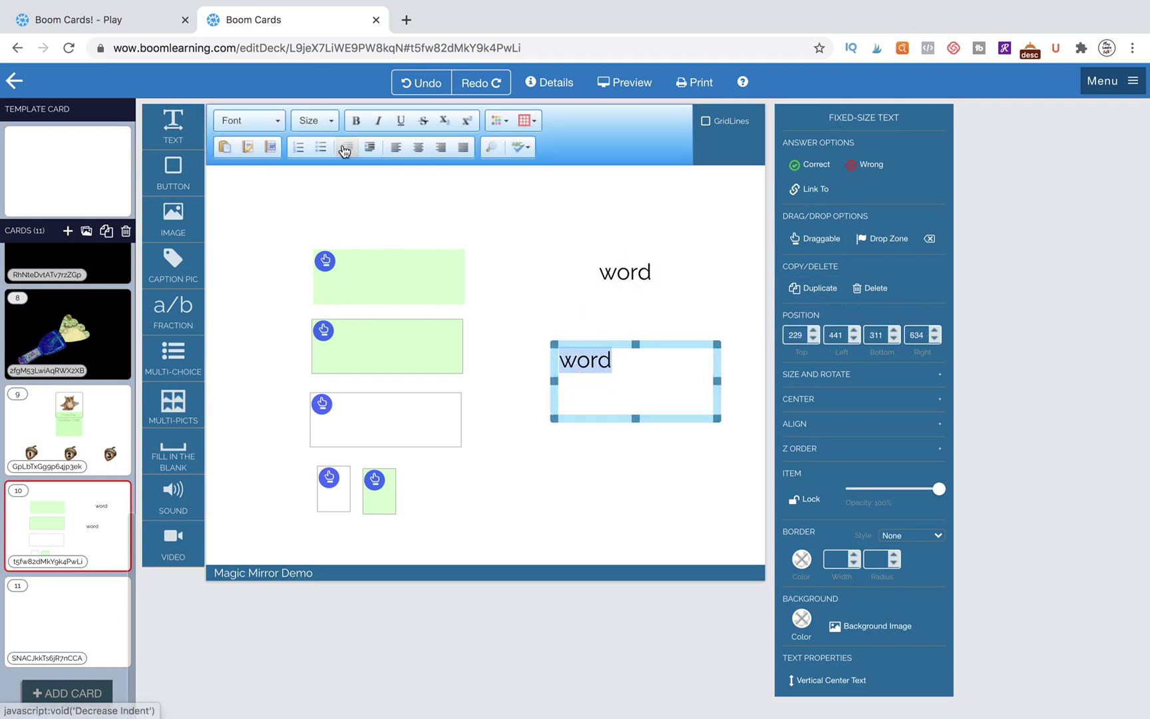
{"action": "left_click", "coordinate": [318, 120]}
{"action": "scroll", "coordinate": [327, 246], "scroll_direction": "down", "scroll_amount": 10}
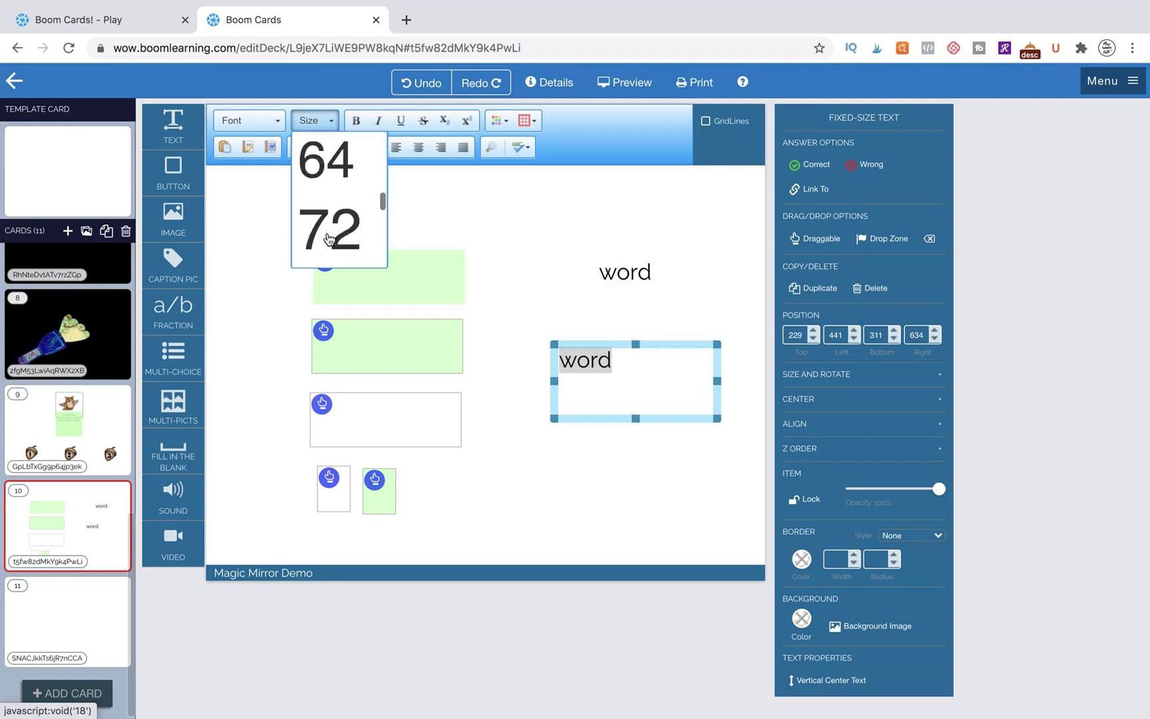
{"action": "left_click", "coordinate": [343, 171]}
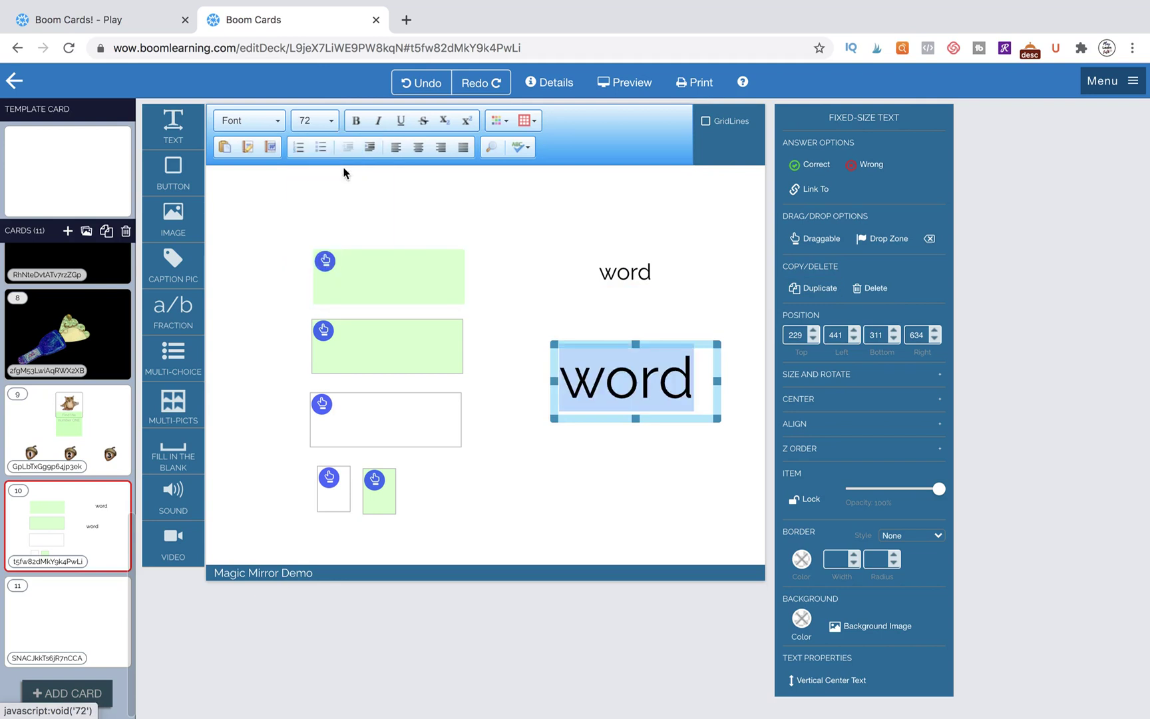
{"action": "left_click", "coordinate": [414, 146]}
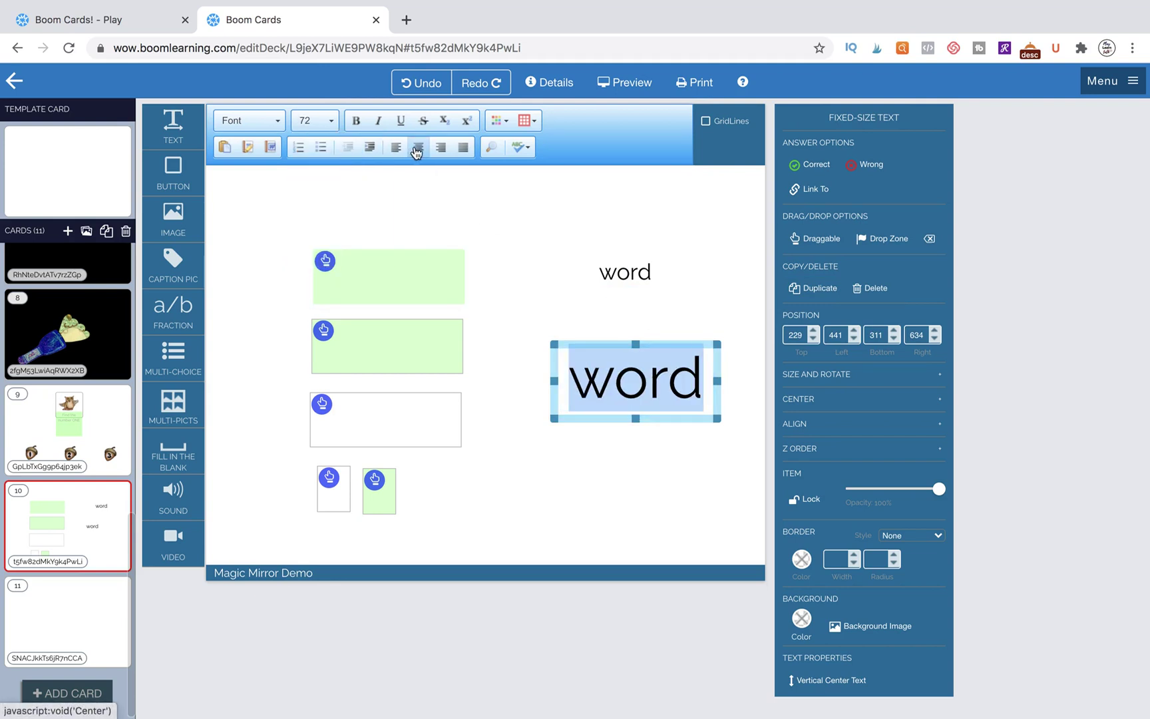
{"action": "left_click", "coordinate": [632, 318]}
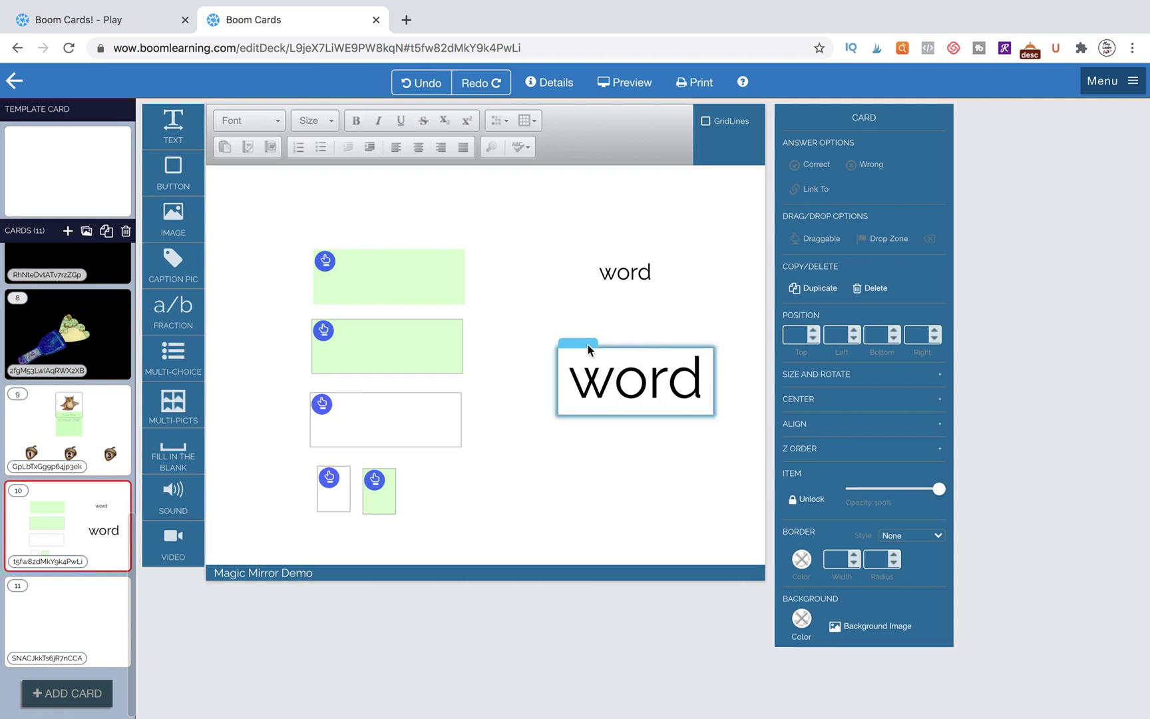
- Duplicate the size 72 word, place the copy directly below it, and make that copy draggable
{"action": "left_click_drag", "start_coordinate": [589, 345], "coordinate": [593, 391]}
{"action": "left_click", "coordinate": [581, 310]}
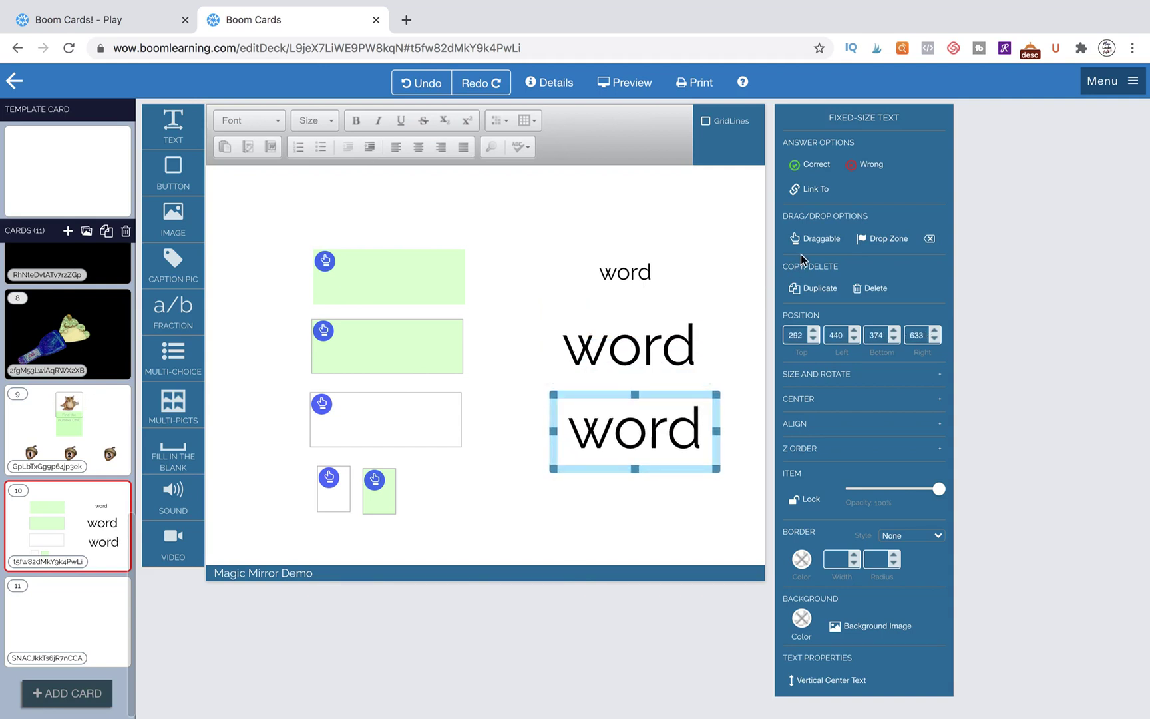
{"action": "left_click", "coordinate": [817, 238]}
{"action": "left_click", "coordinate": [501, 304]}
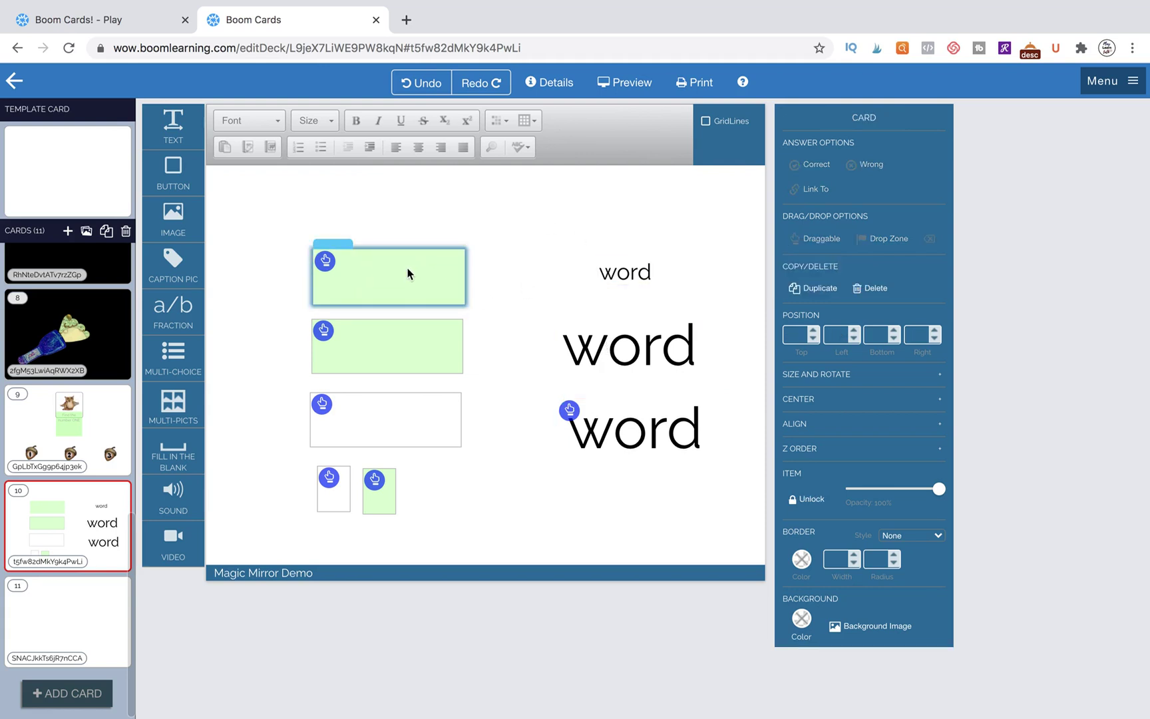
- Send the draggable word to the back of the stacking order
{"action": "left_click", "coordinate": [654, 444]}
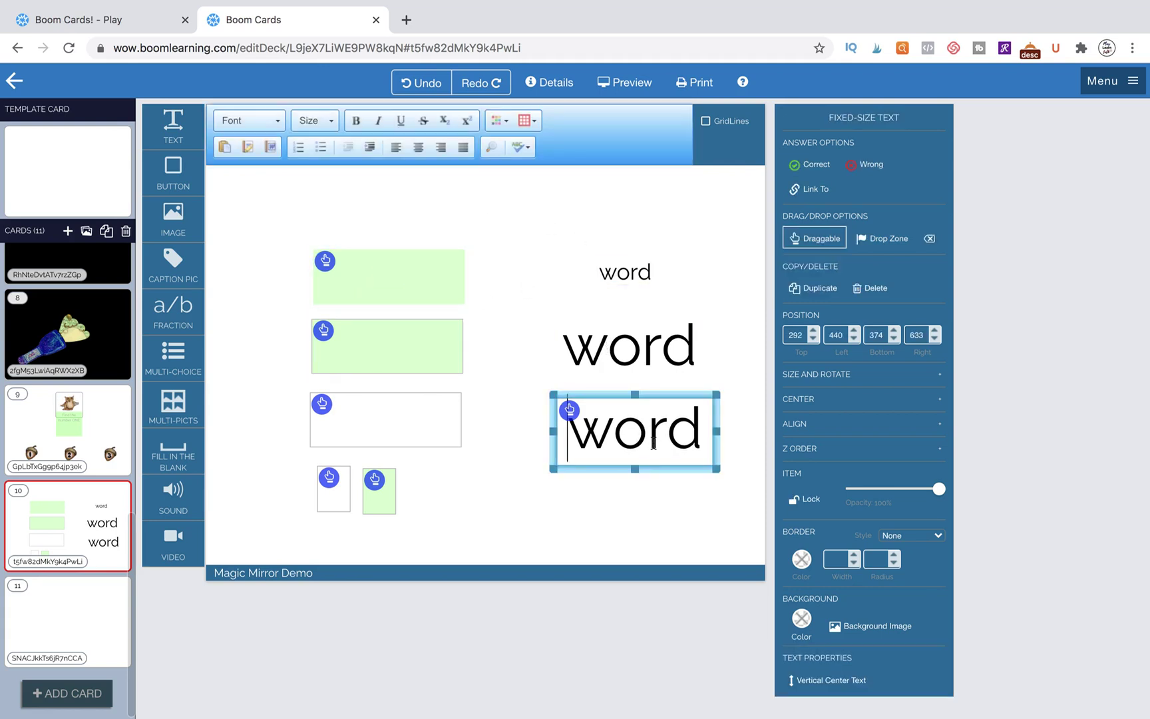
{"action": "left_click", "coordinate": [620, 391]}
{"action": "left_click", "coordinate": [823, 455]}
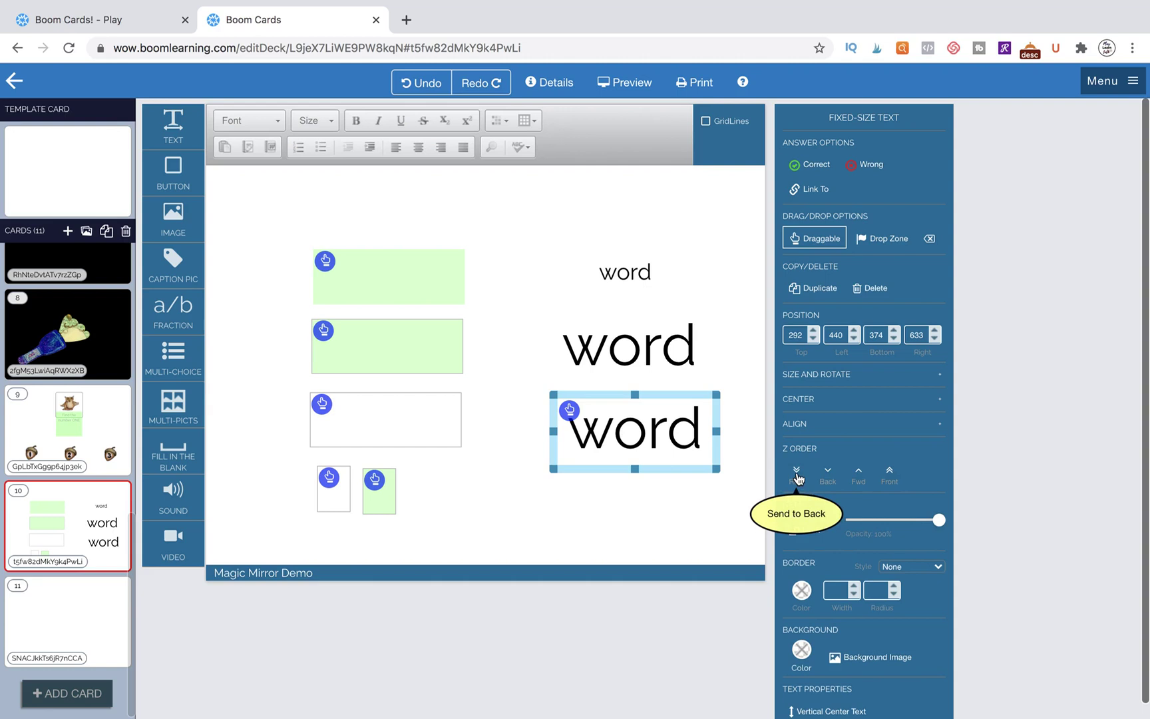
{"action": "left_click", "coordinate": [693, 502]}
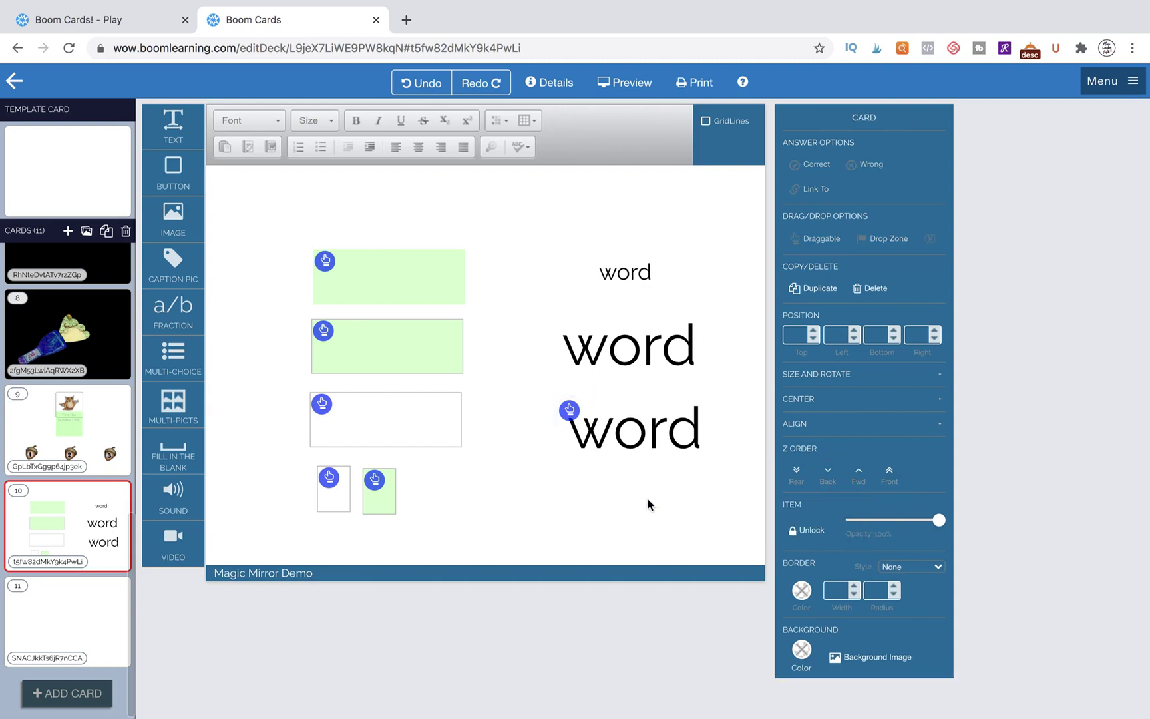
- Preview the card and test dragging each highlighter box and each of the three words
{"action": "left_click", "coordinate": [619, 82]}
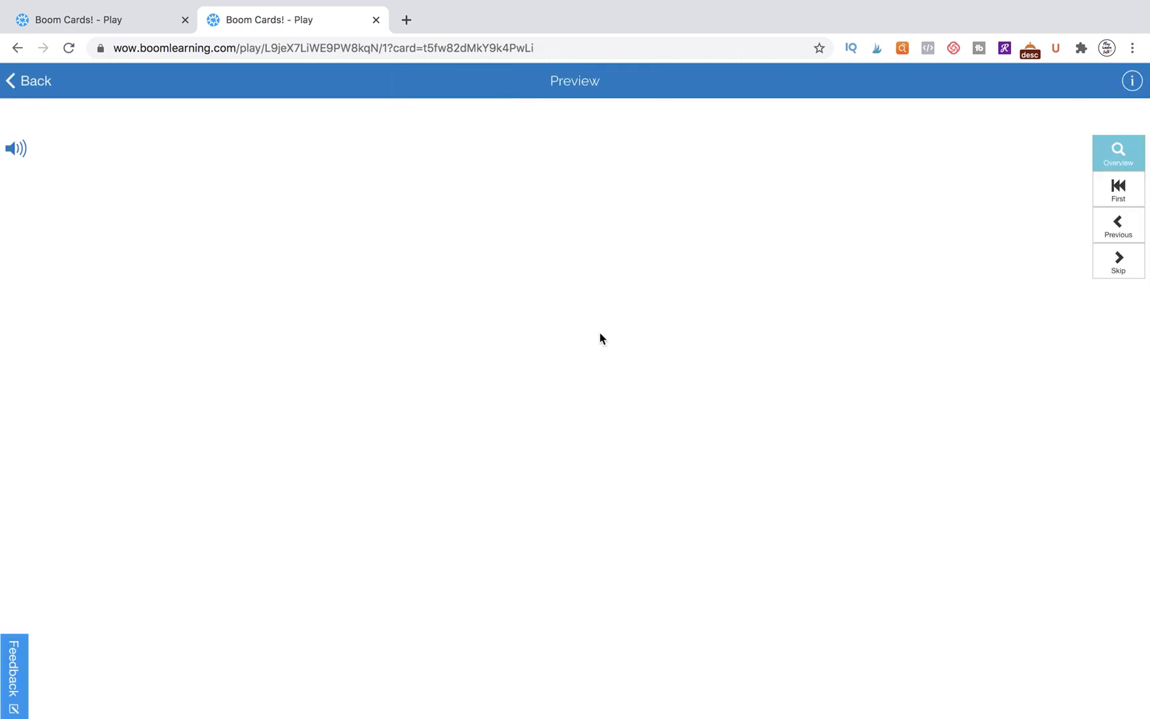
{"action": "mouse_move", "coordinate": [403, 294]}
{"action": "left_mouse_down"}
{"action": "mouse_move", "coordinate": [401, 249]}
{"action": "mouse_move", "coordinate": [398, 290]}
{"action": "left_mouse_up"}
{"action": "left_click_drag", "start_coordinate": [401, 386], "coordinate": [398, 380]}
{"action": "left_click_drag", "start_coordinate": [403, 477], "coordinate": [401, 474]}
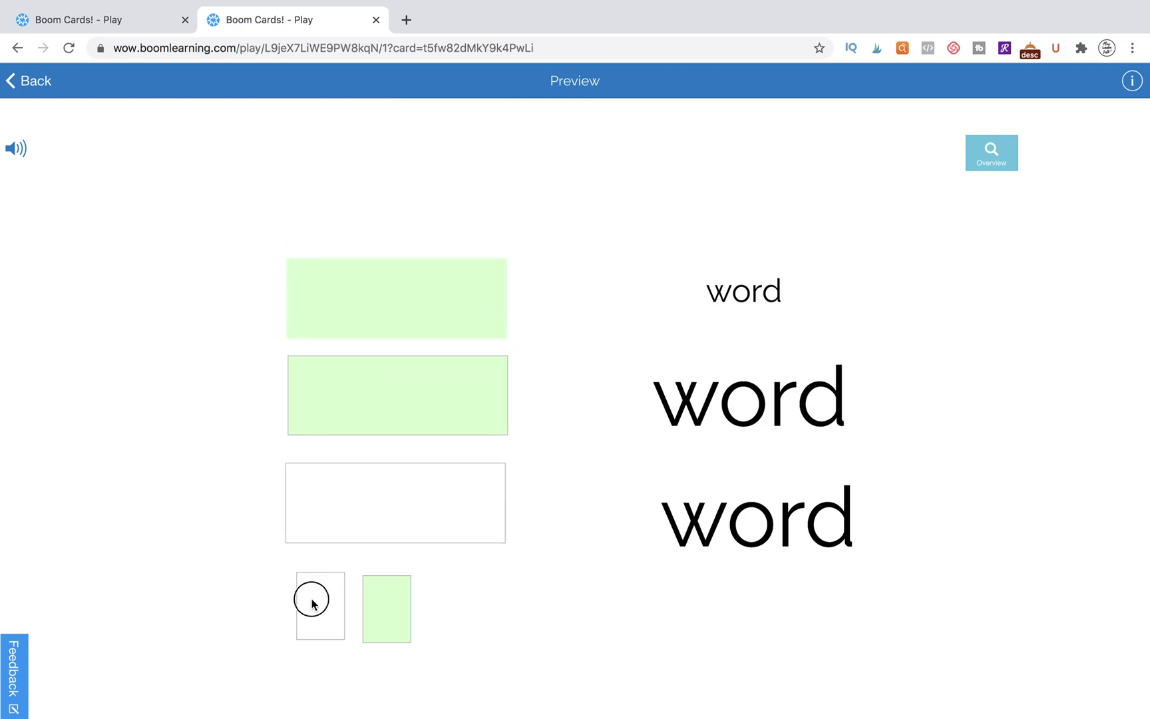
{"action": "left_click_drag", "start_coordinate": [313, 603], "coordinate": [310, 610]}
{"action": "left_click_drag", "start_coordinate": [380, 612], "coordinate": [379, 615]}
{"action": "left_click_drag", "start_coordinate": [754, 297], "coordinate": [755, 272]}
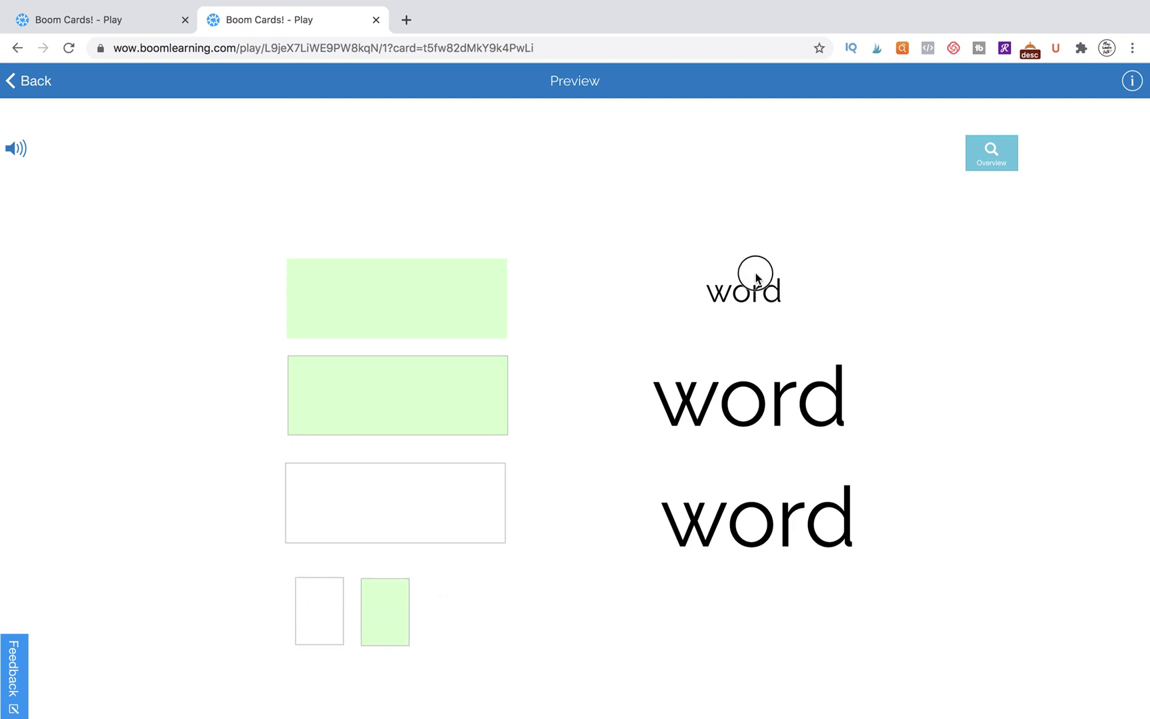
{"action": "left_click_drag", "start_coordinate": [767, 426], "coordinate": [771, 389]}
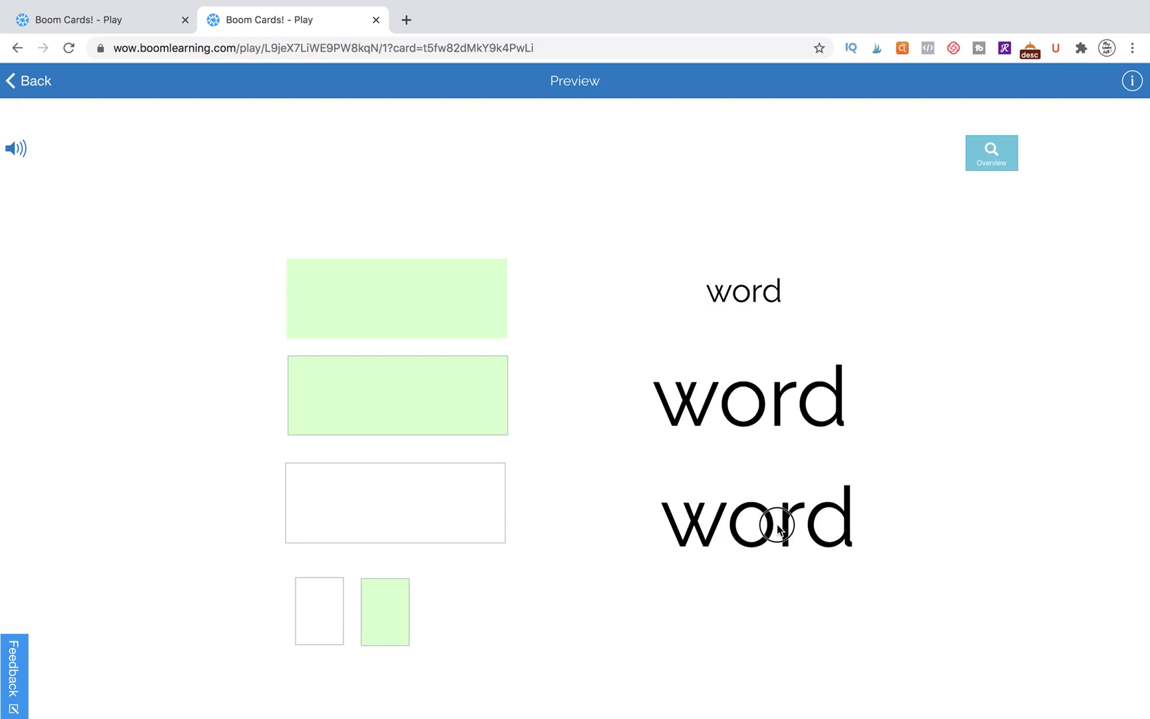
{"action": "mouse_move", "coordinate": [778, 526]}
{"action": "left_mouse_down"}
{"action": "mouse_move", "coordinate": [770, 542]}
{"action": "mouse_move", "coordinate": [777, 523]}
{"action": "left_mouse_up"}
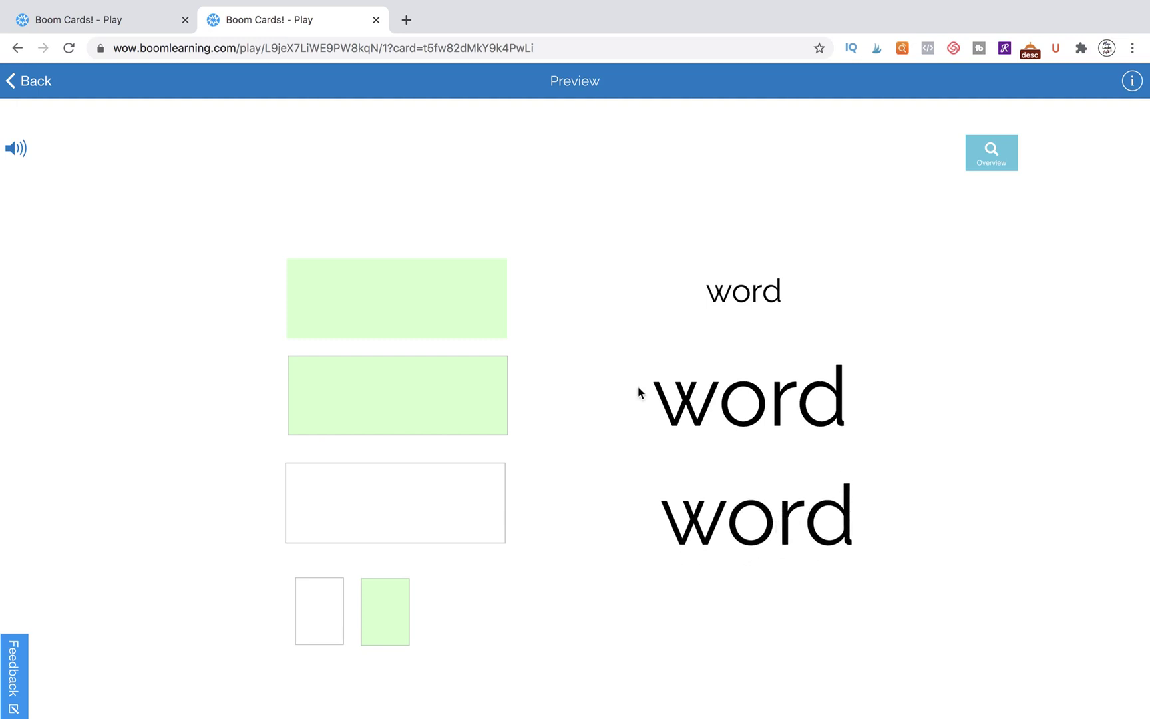
- Test the borderless green highlighter over the draggable word, move it away again, and exit the preview
{"action": "left_click_drag", "start_coordinate": [348, 306], "coordinate": [674, 493]}
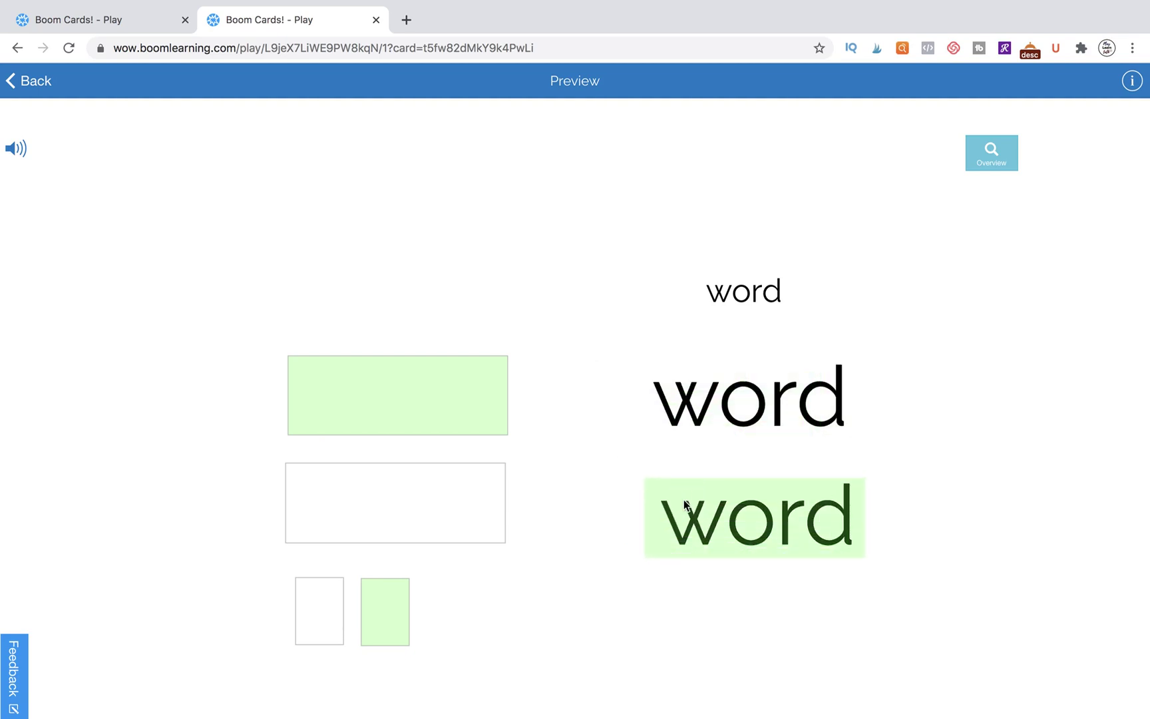
{"action": "left_click_drag", "start_coordinate": [675, 484], "coordinate": [500, 213]}
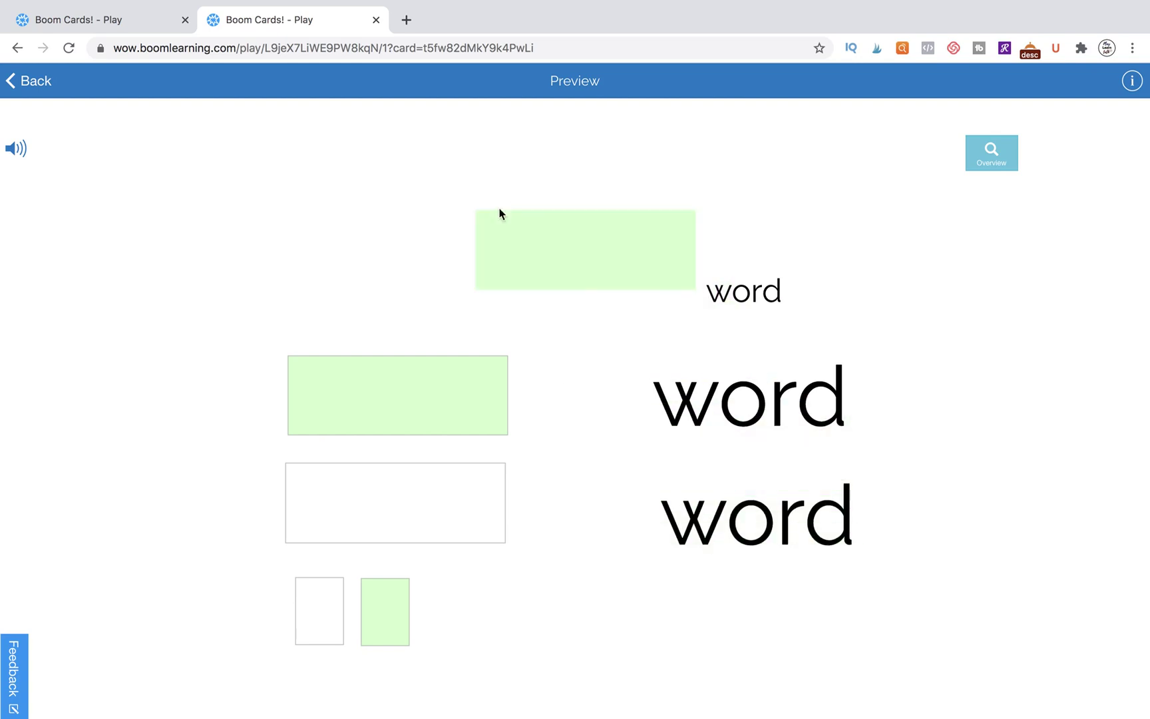
{"action": "left_click", "coordinate": [23, 94]}
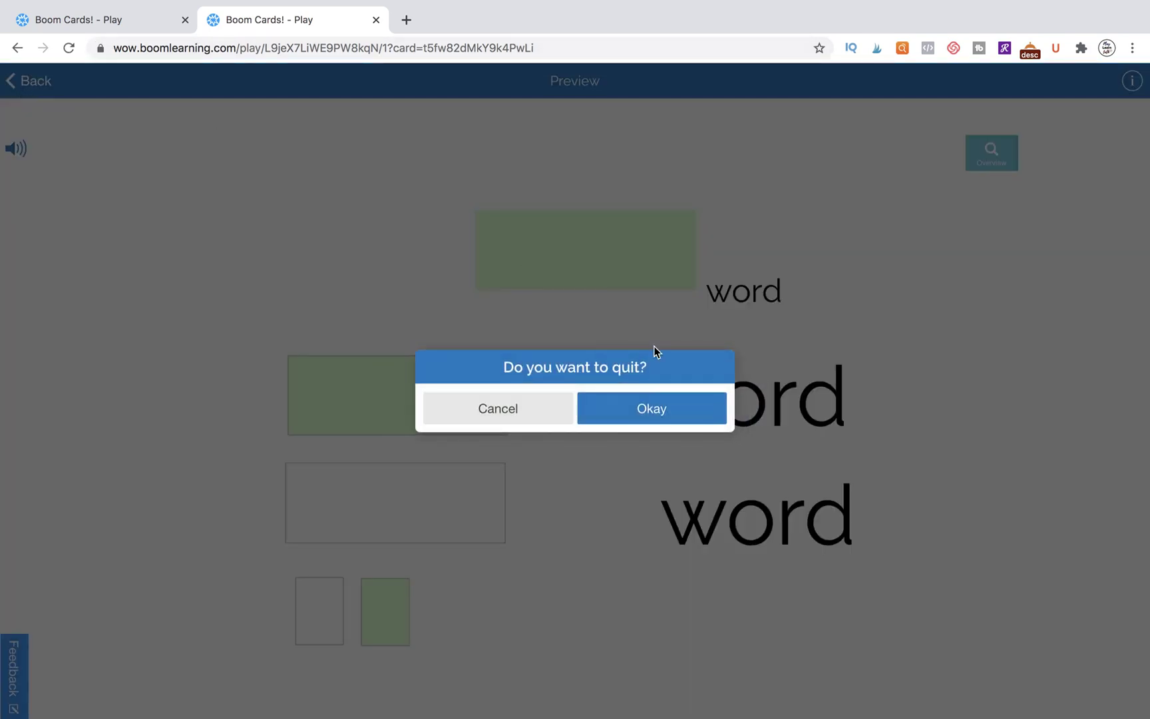
{"action": "left_click", "coordinate": [649, 398]}
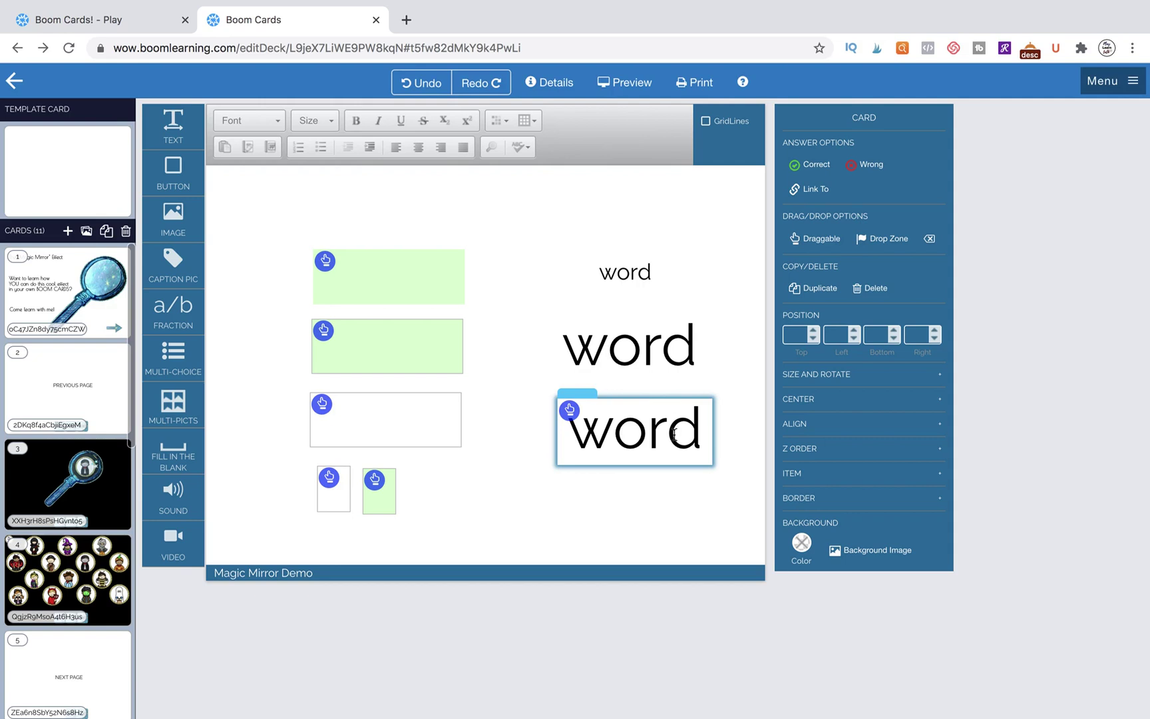
- Bring the draggable word to the front of the stacking order
{"action": "left_click", "coordinate": [674, 439]}
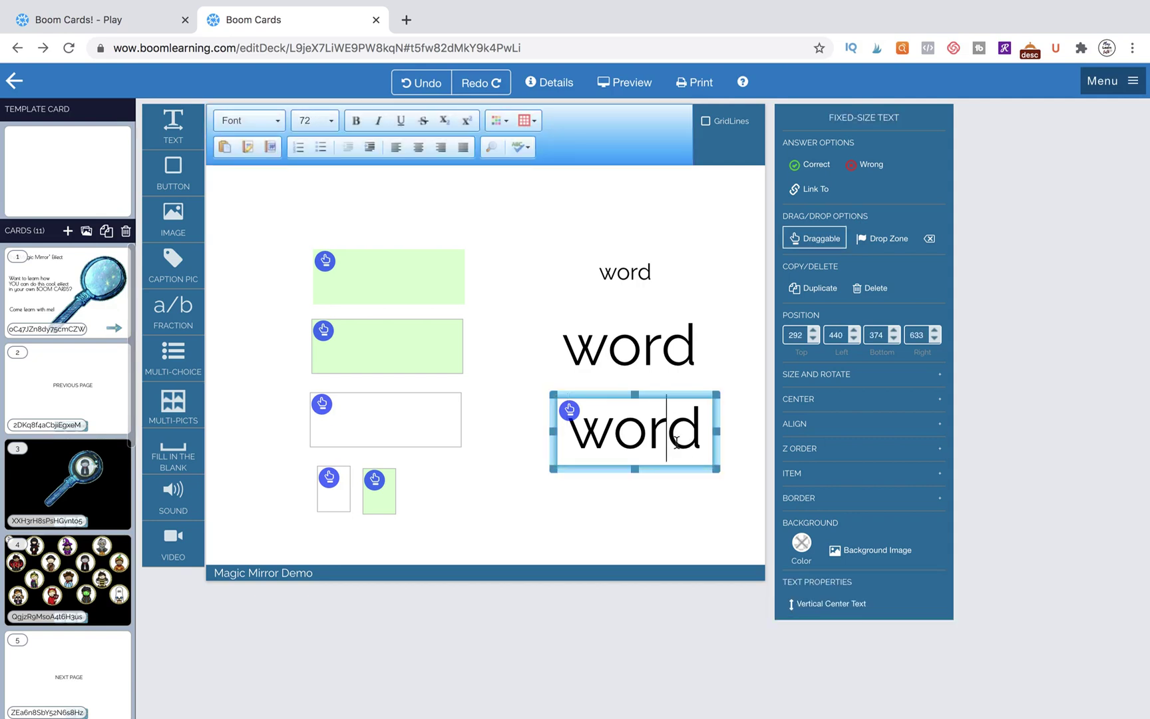
{"action": "left_click", "coordinate": [813, 460]}
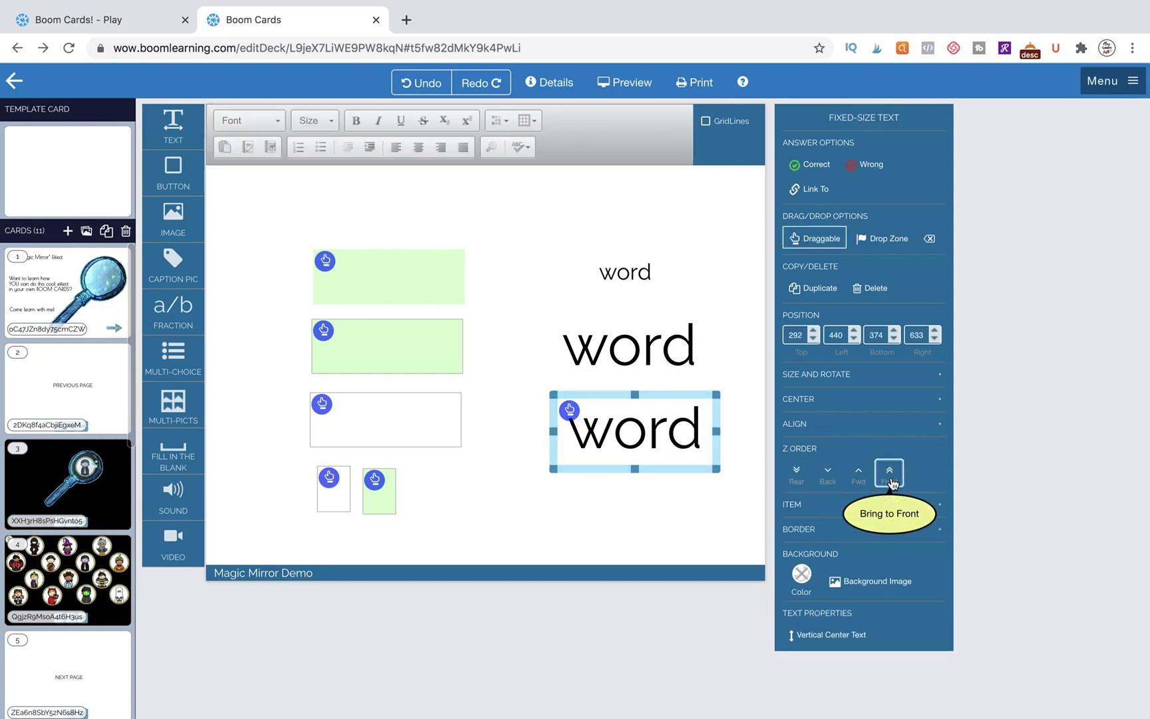
{"action": "left_click", "coordinate": [889, 473]}
{"action": "left_click", "coordinate": [629, 158]}
- Preview the card again and test the borderless green highlighter over the fixed large word and the draggable word
{"action": "left_click", "coordinate": [619, 86]}
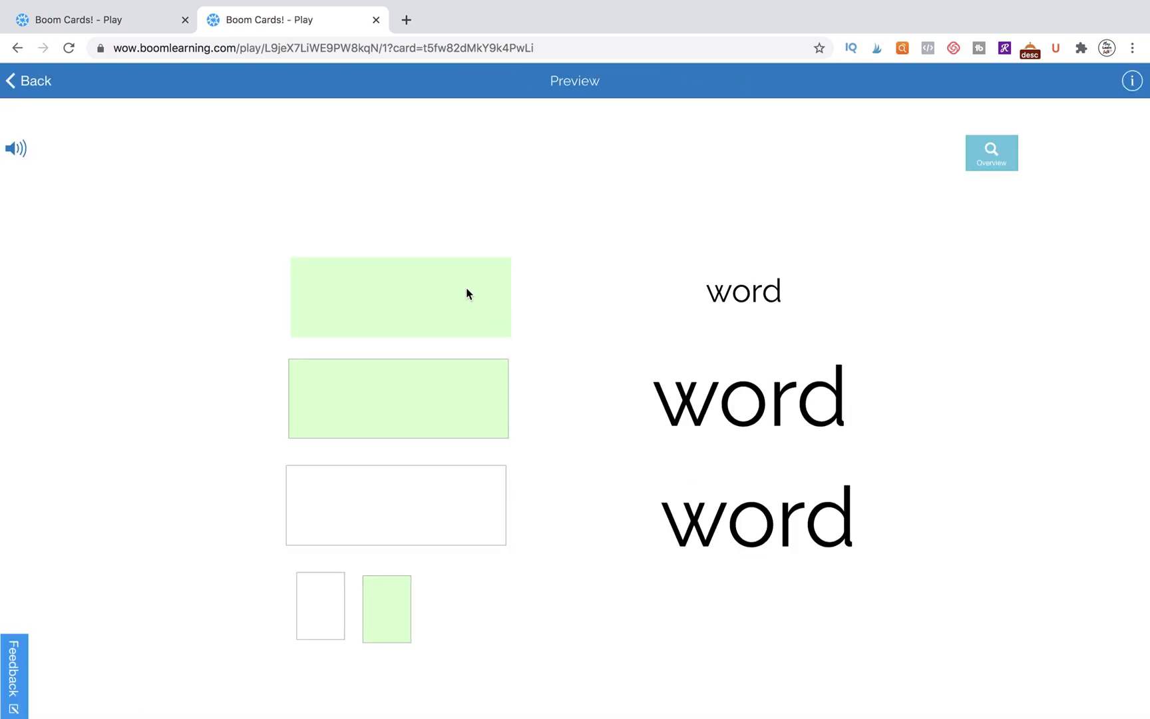
{"action": "left_click_drag", "start_coordinate": [466, 294], "coordinate": [868, 426]}
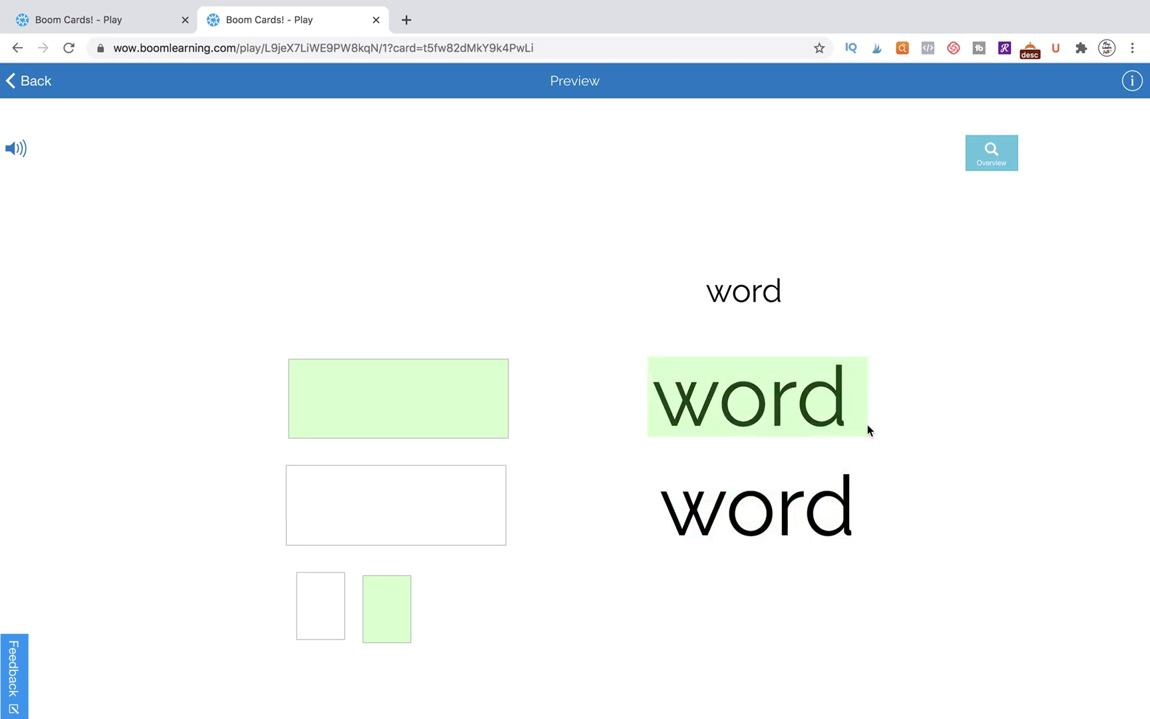
{"action": "left_click_drag", "start_coordinate": [842, 507], "coordinate": [847, 517]}
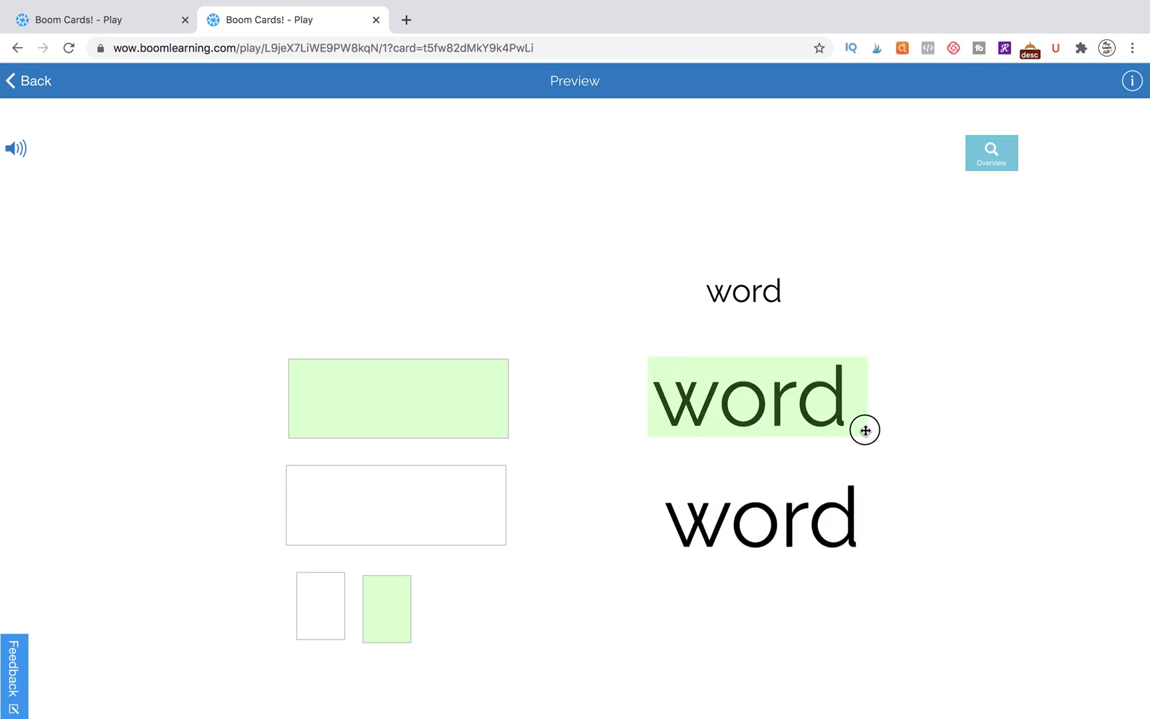
{"action": "left_click_drag", "start_coordinate": [865, 430], "coordinate": [867, 553]}
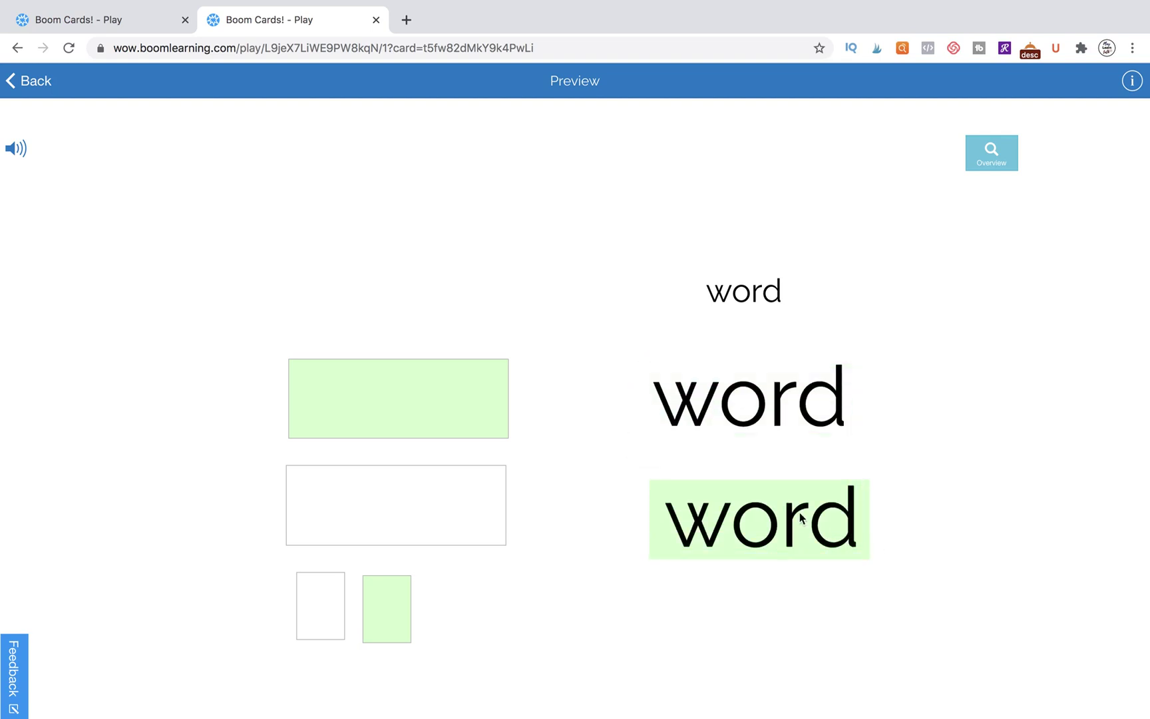
- Test moving the bordered, outlined and small highlighters, framing the fixed large word's "w" with the small outline, and exit the preview
{"action": "mouse_move", "coordinate": [454, 402]}
{"action": "left_mouse_down"}
{"action": "mouse_move", "coordinate": [573, 377]}
{"action": "mouse_move", "coordinate": [811, 398]}
{"action": "mouse_move", "coordinate": [529, 390]}
{"action": "mouse_move", "coordinate": [454, 404]}
{"action": "left_mouse_up"}
{"action": "left_click_drag", "start_coordinate": [462, 477], "coordinate": [451, 271]}
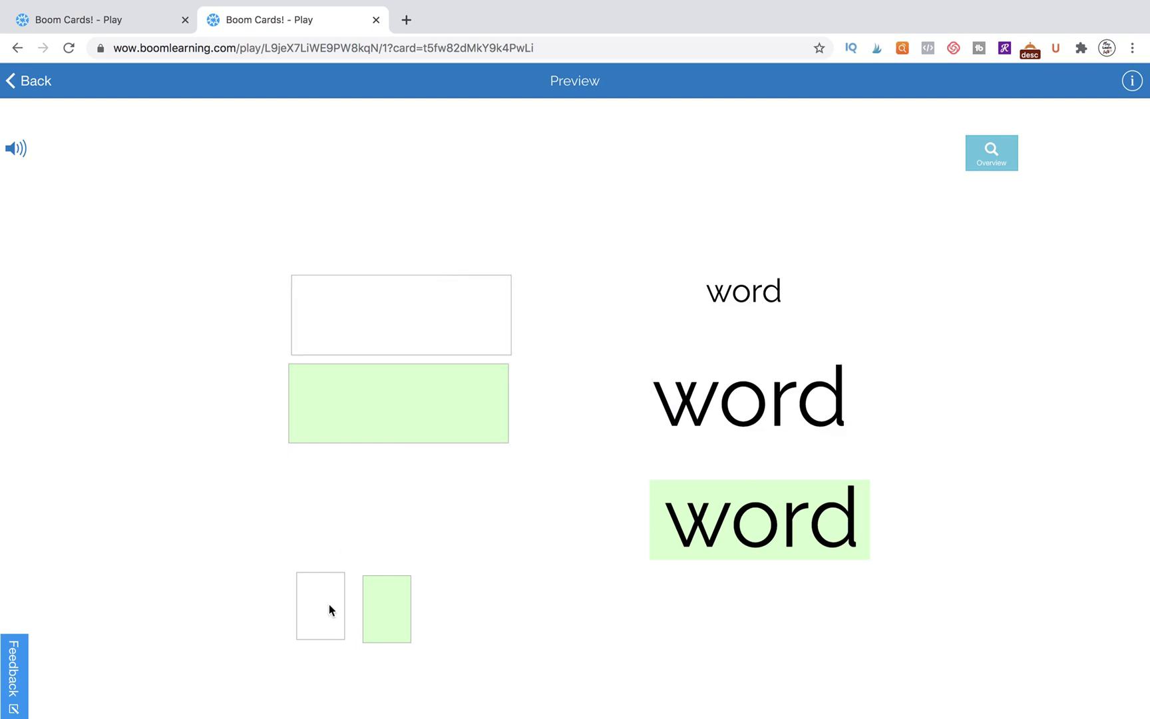
{"action": "left_click_drag", "start_coordinate": [328, 605], "coordinate": [696, 404]}
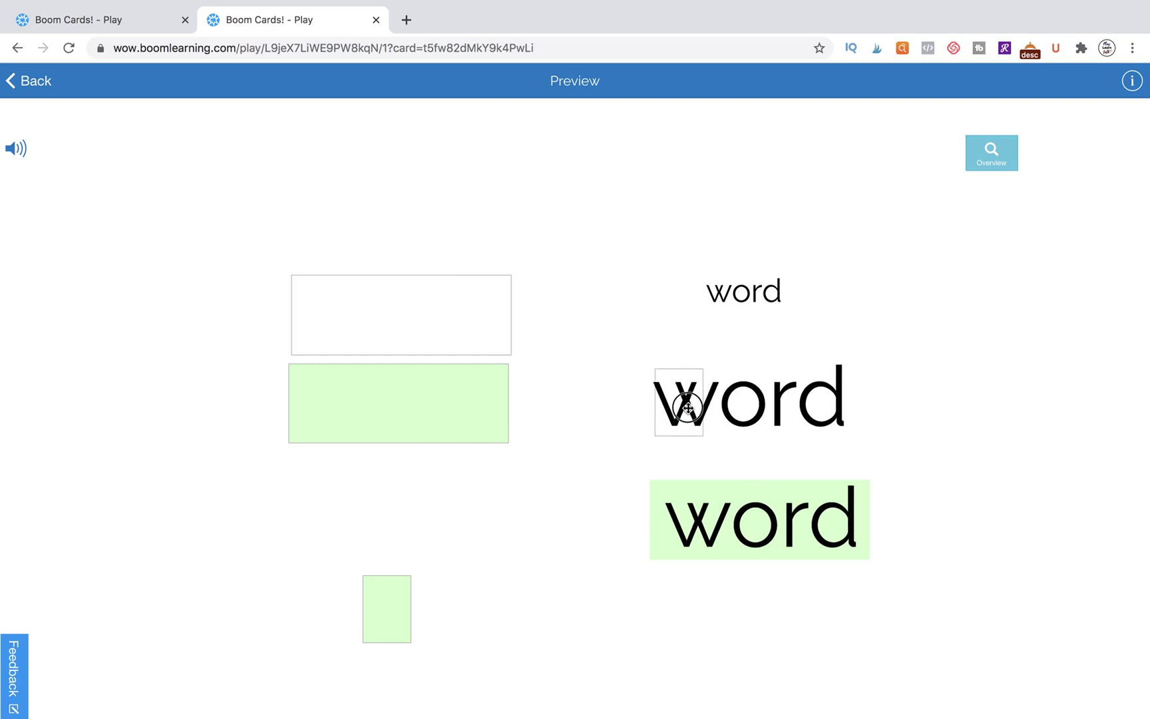
{"action": "left_click_drag", "start_coordinate": [386, 616], "coordinate": [479, 516]}
{"action": "left_click", "coordinate": [30, 90]}
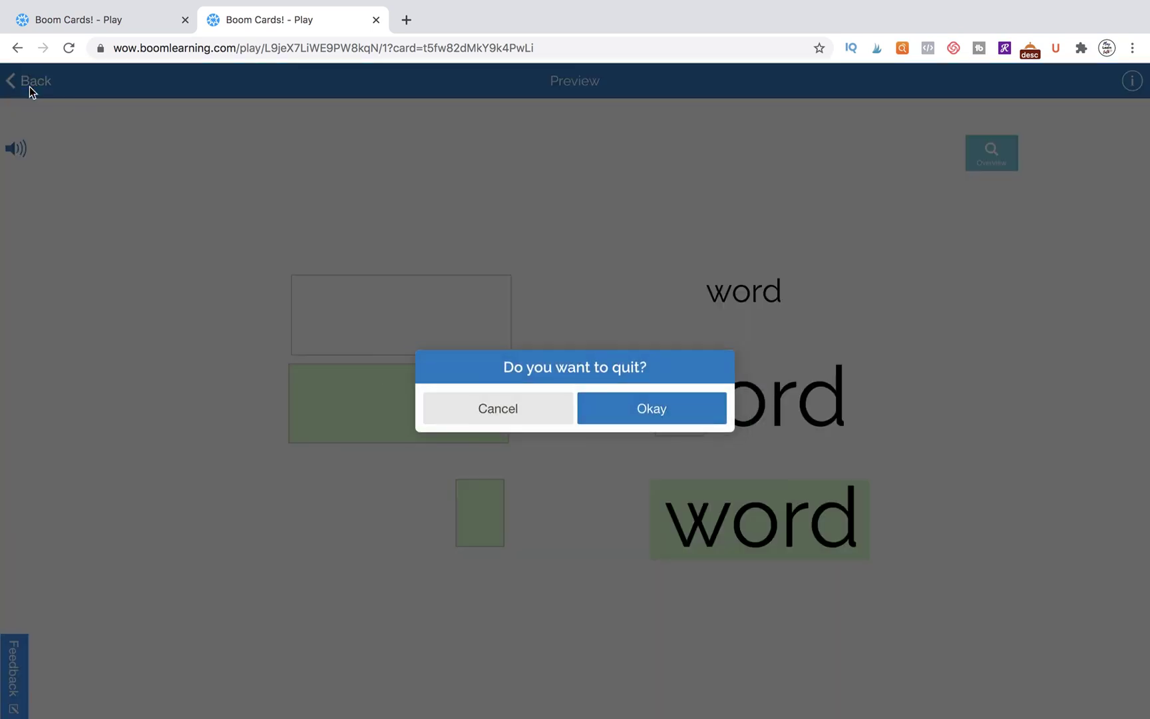
{"action": "left_click", "coordinate": [598, 406]}
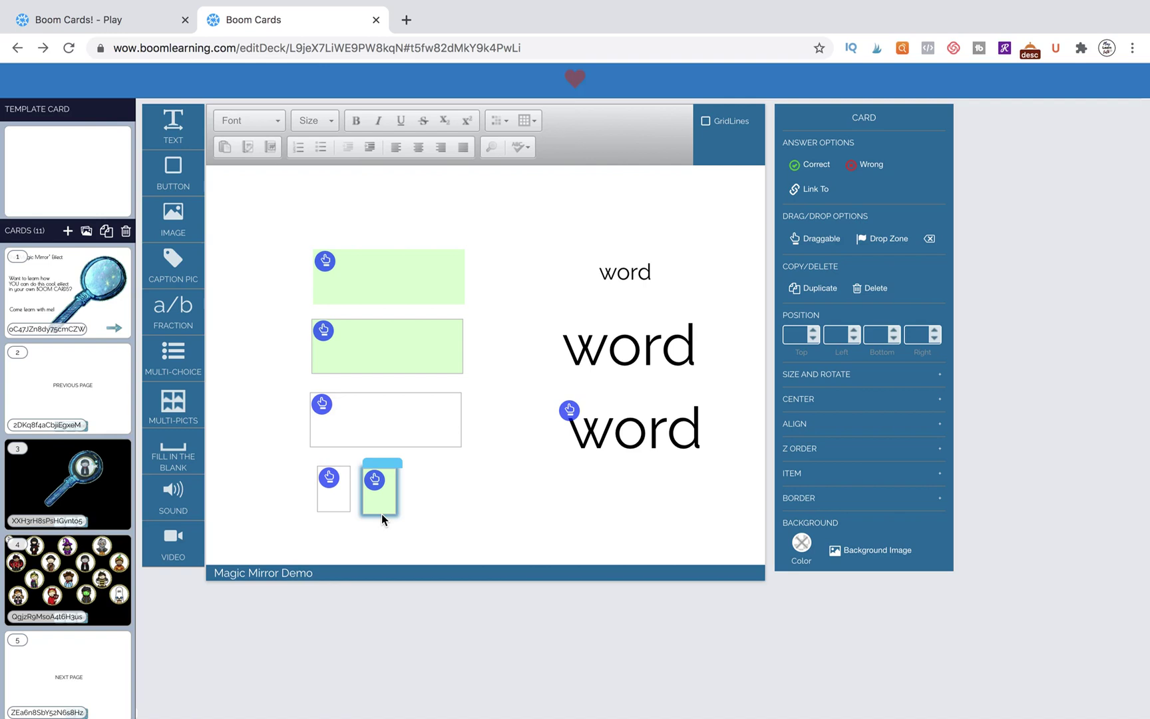
- Preview card 9 and test the owl's "Find the number ONE" highlighter by moving it over acorn 1 and back off
{"action": "scroll", "coordinate": [113, 547], "scroll_direction": "down", "scroll_amount": 3}
{"action": "scroll", "coordinate": [113, 546], "scroll_direction": "down", "scroll_amount": 5}
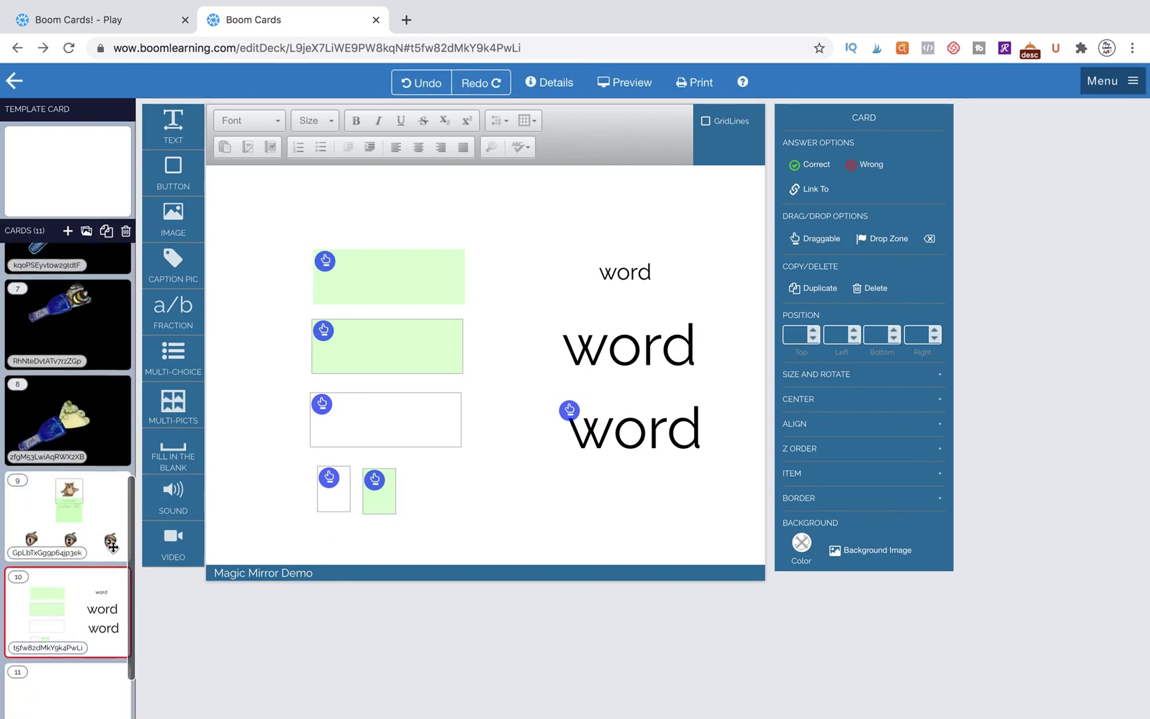
{"action": "left_click", "coordinate": [66, 412]}
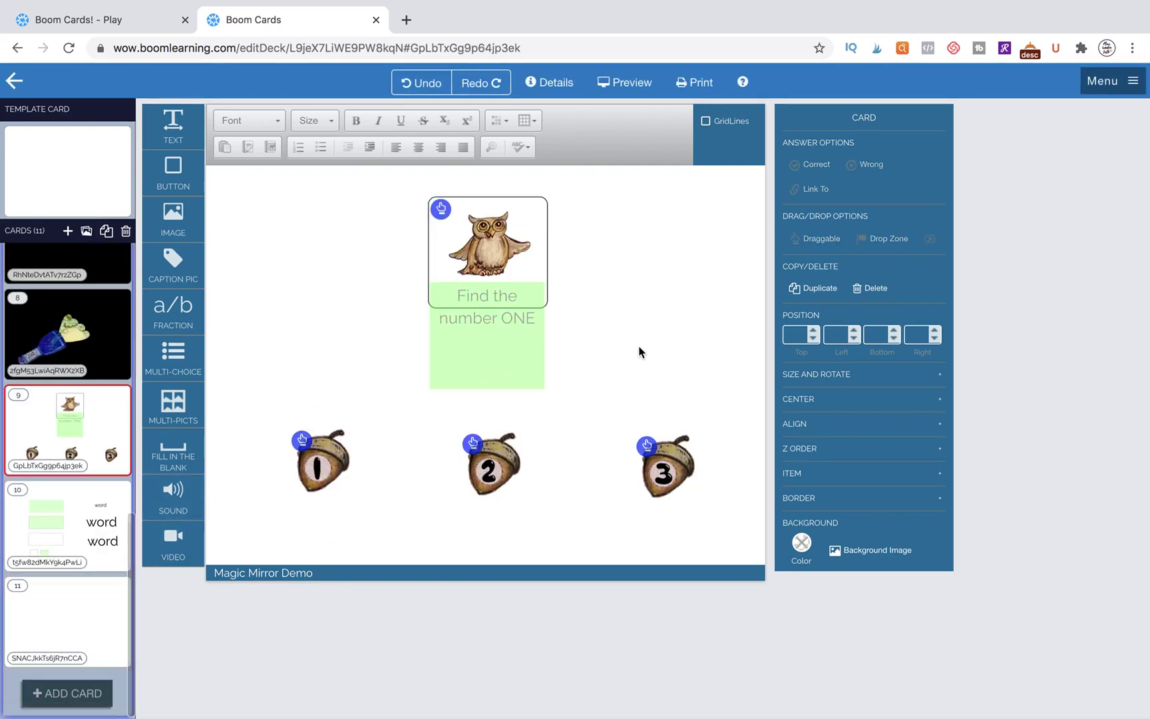
{"action": "left_click", "coordinate": [646, 77]}
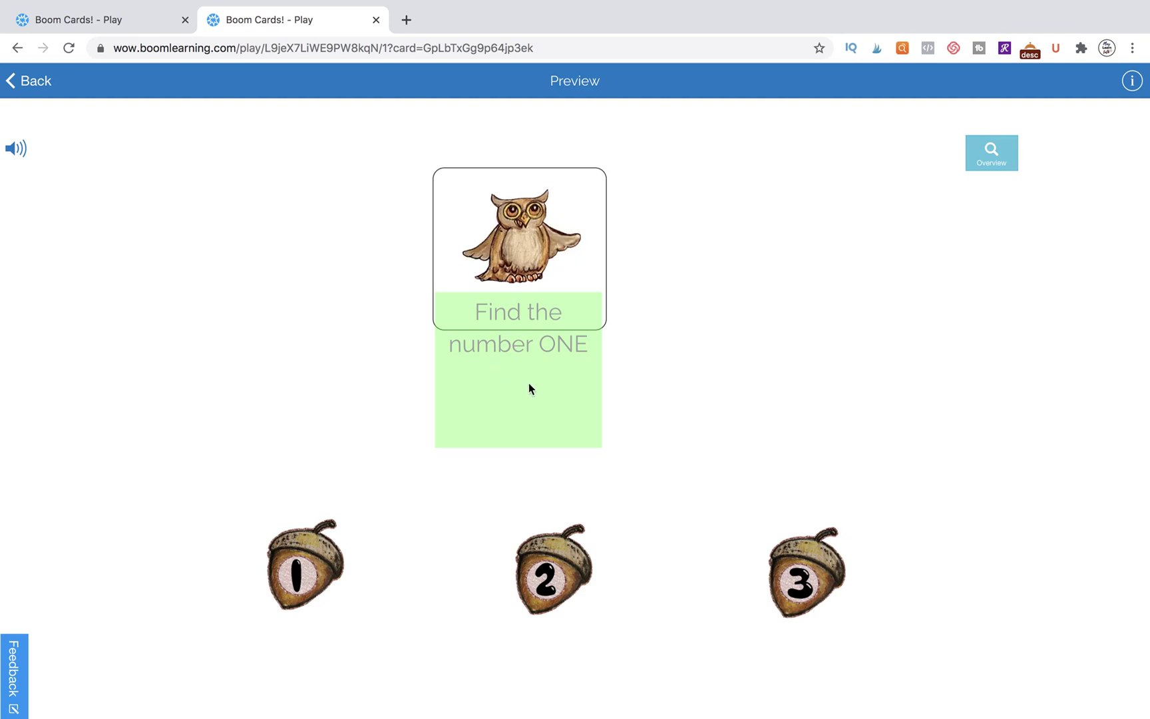
{"action": "left_click_drag", "start_coordinate": [516, 238], "coordinate": [307, 409]}
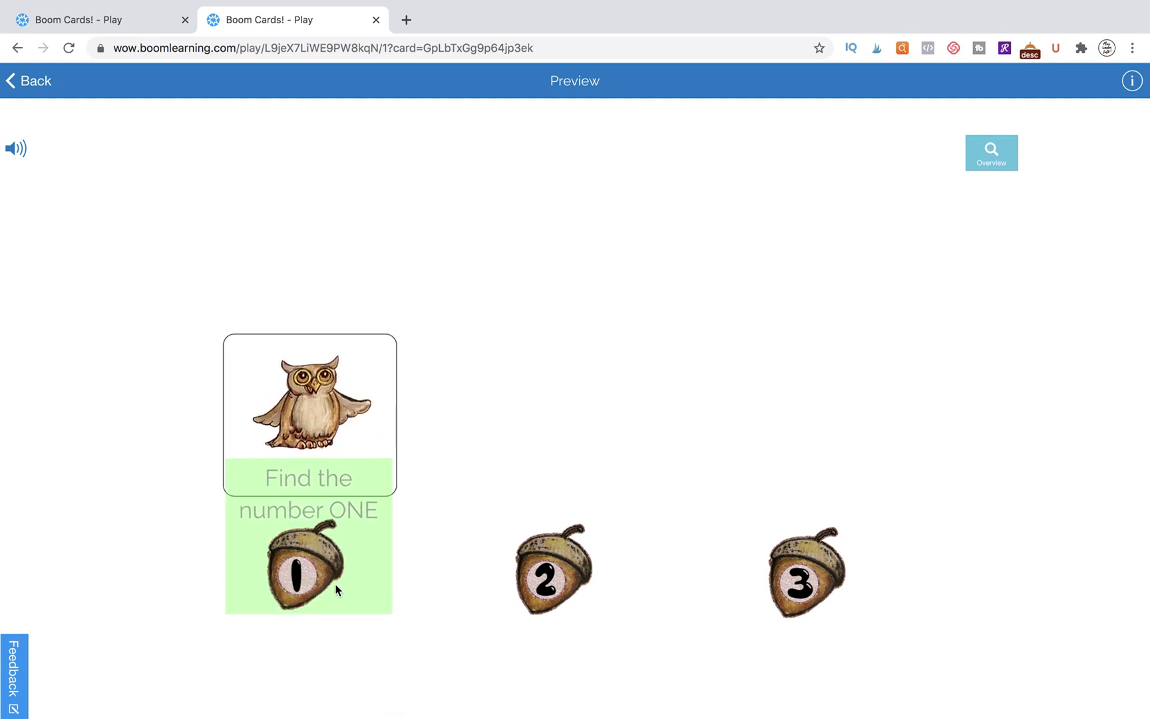
{"action": "left_click_drag", "start_coordinate": [298, 401], "coordinate": [288, 294]}
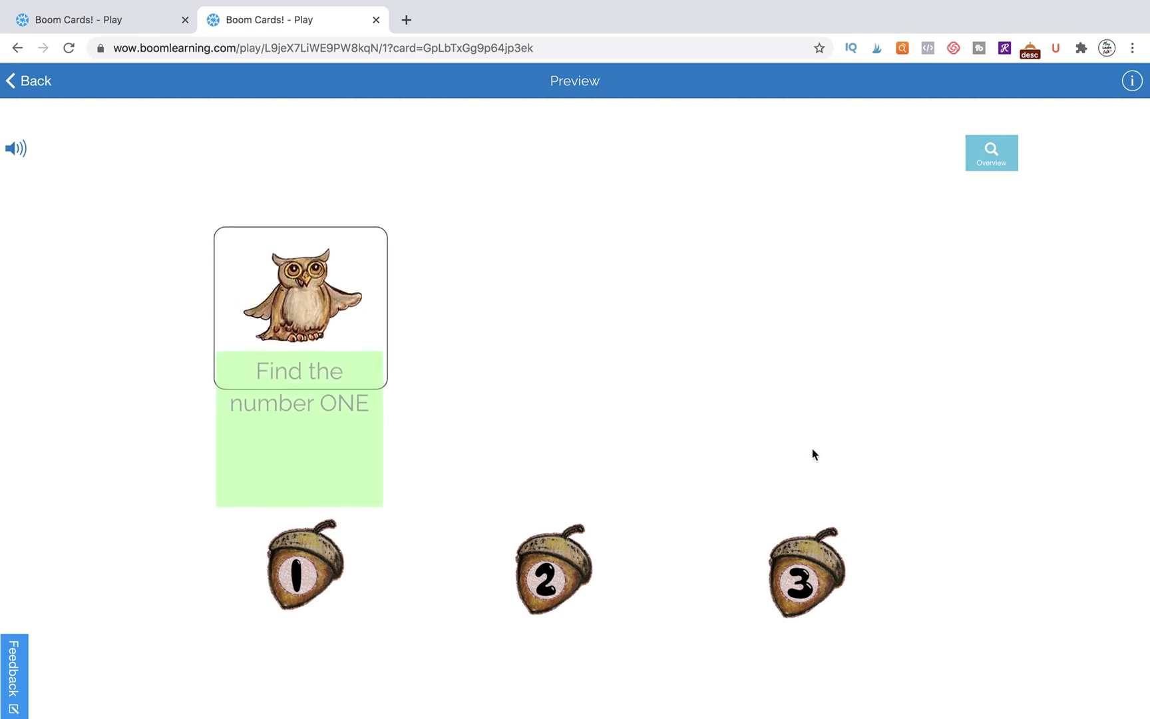